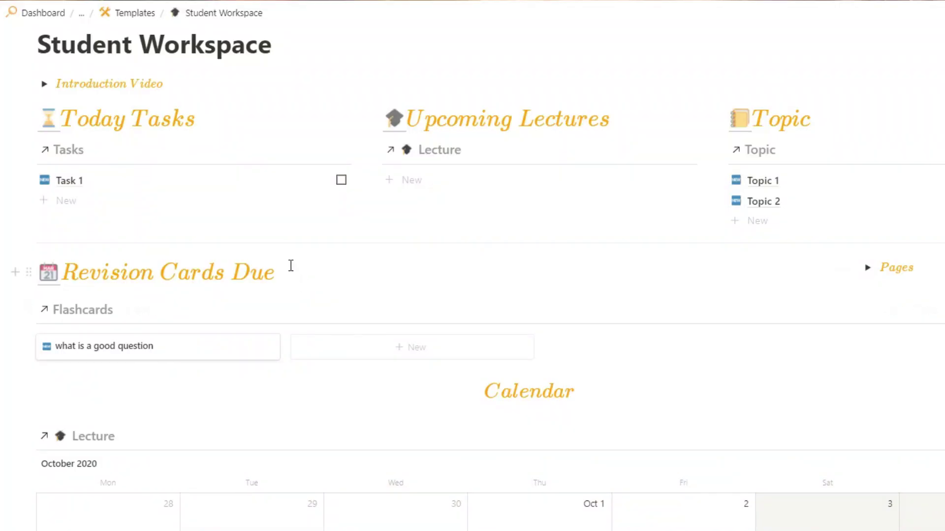
Preview the 'What is a good question' flashcard in the Student Workspace
click(131, 354)
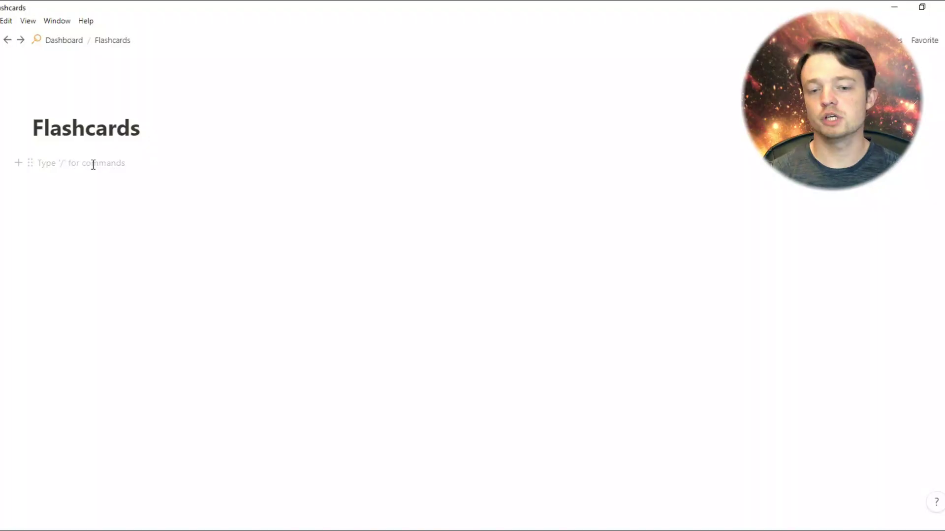
Insert an inline table titled Topics with /table and narrow its Name column
text(/table)
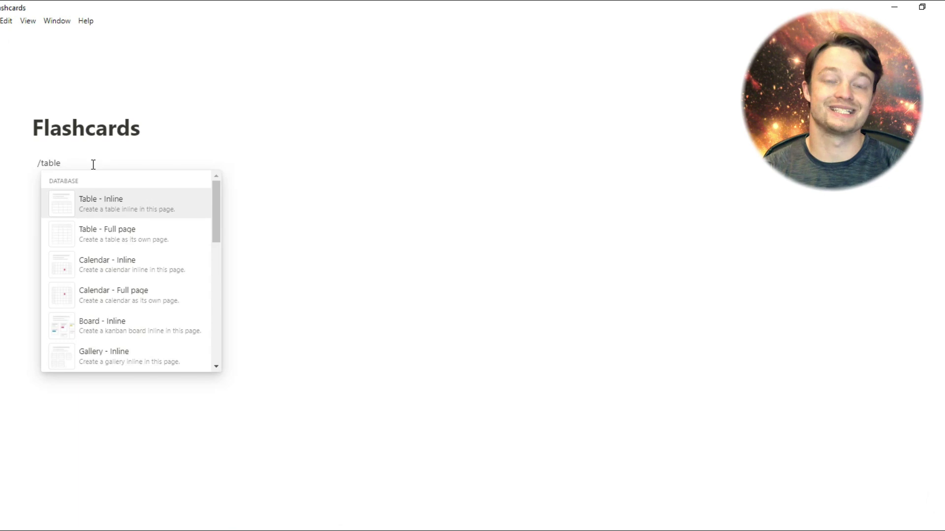
key(Return)
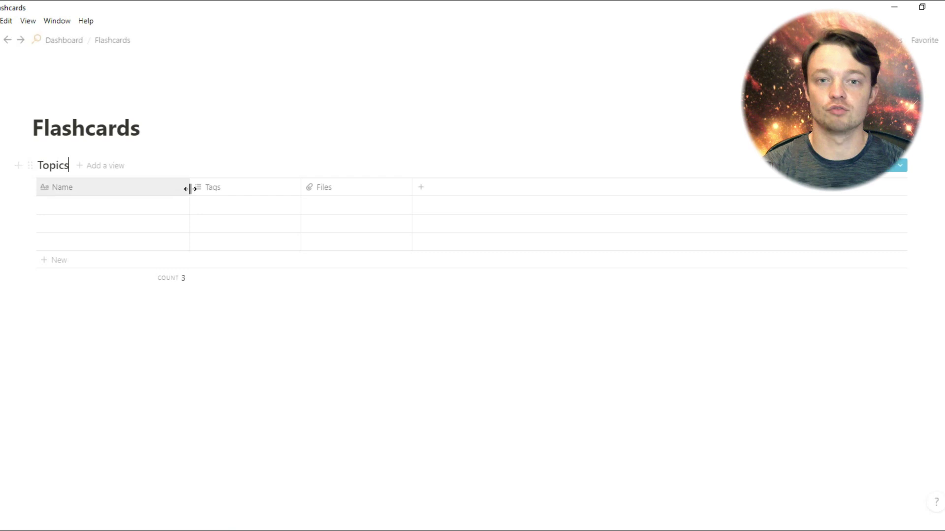
drag(190, 187, 114, 187)
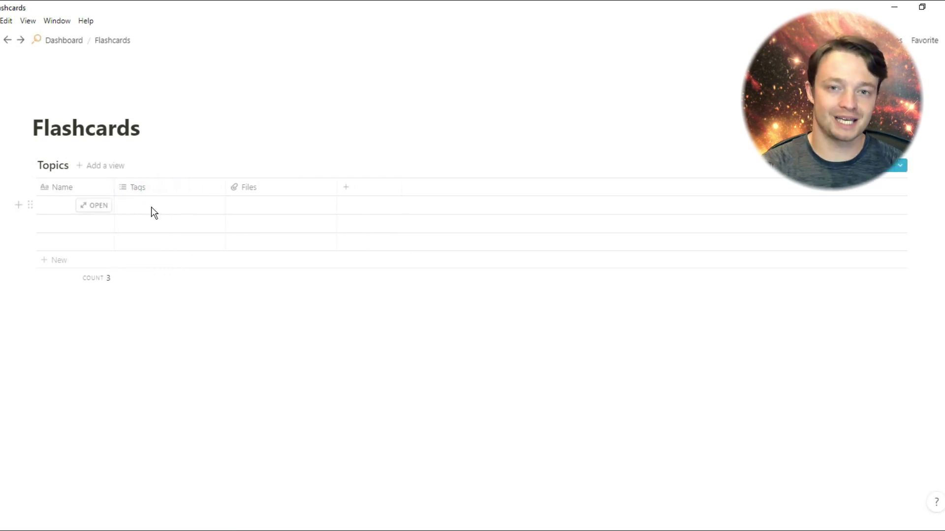
Delete the Tags and Files properties from the Topics table
click(168, 192)
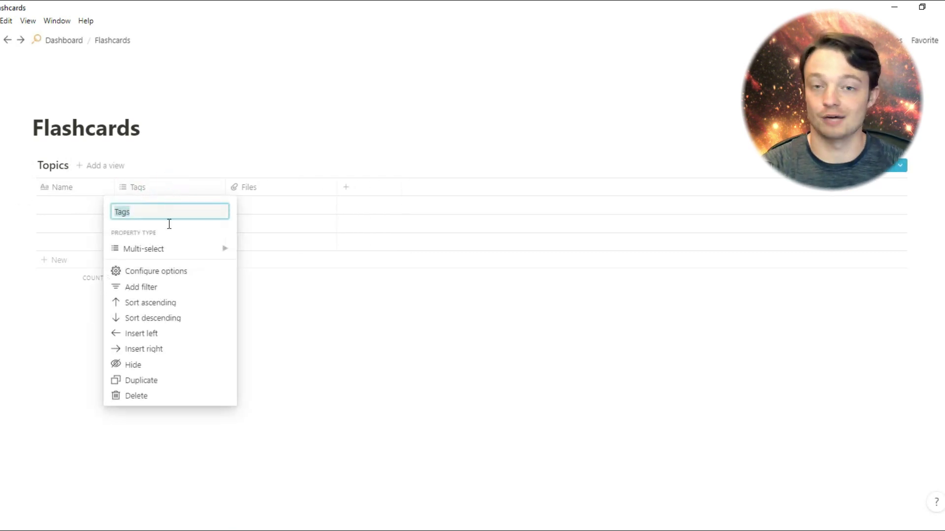
click(168, 399)
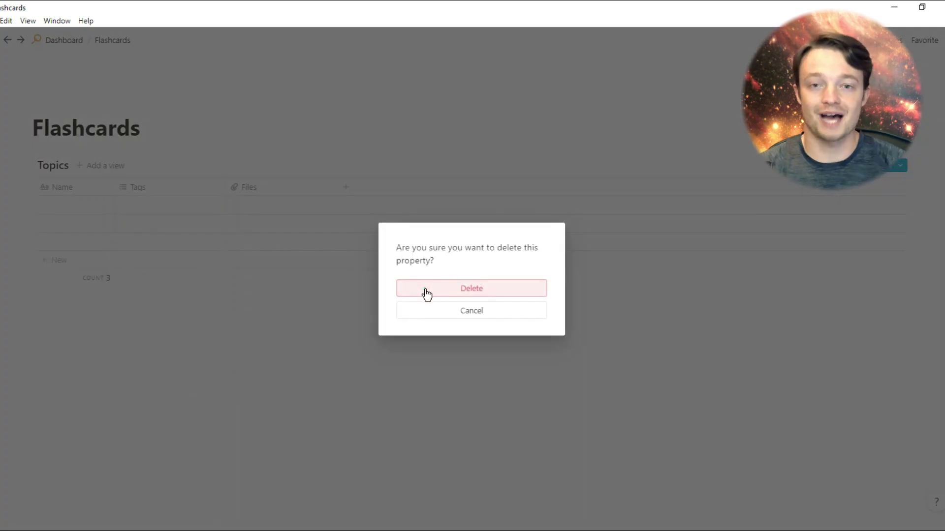
click(426, 292)
click(175, 192)
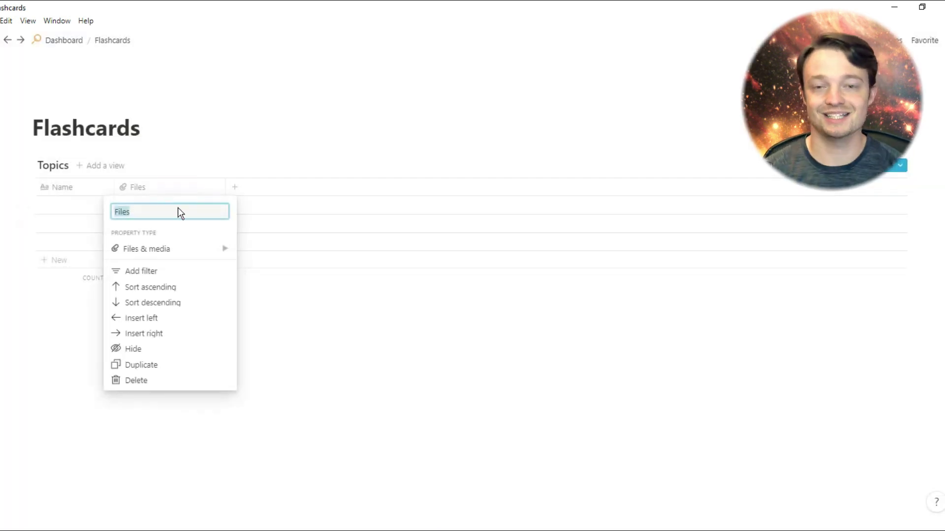
click(177, 383)
click(430, 290)
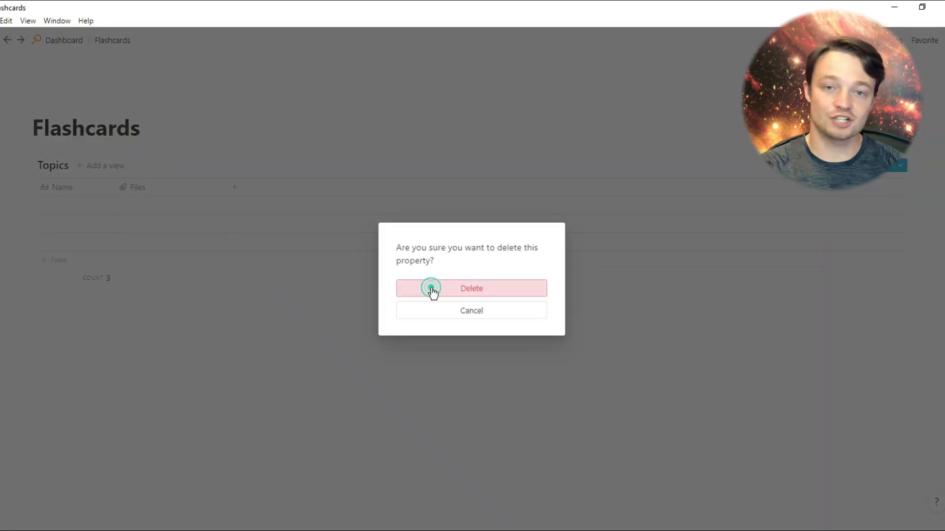
click(156, 305)
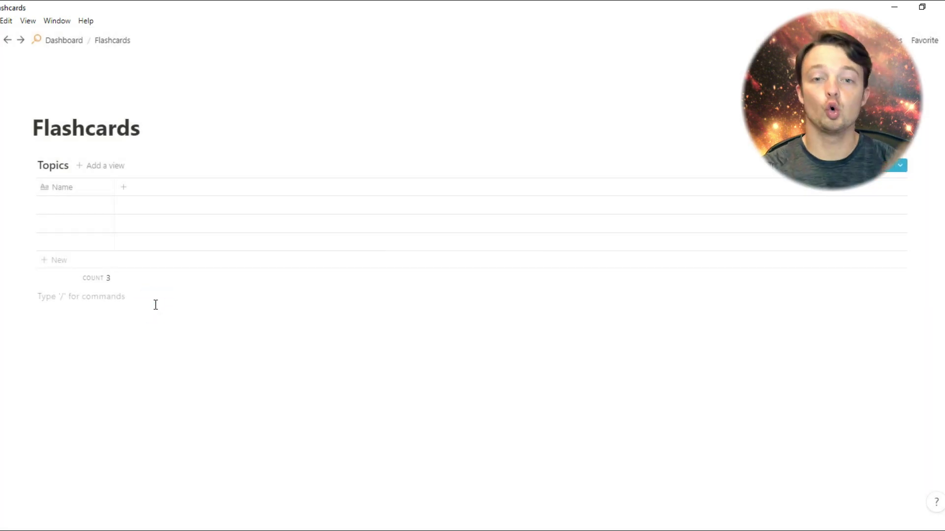
Insert a second inline table, Flashcards, below Topics with /table
text(/fl)
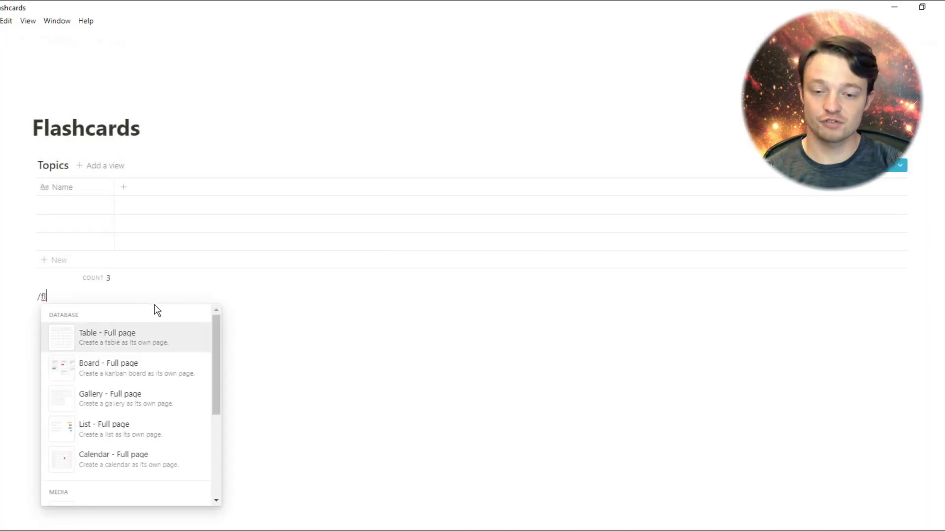
key(BackSpace)
text(table)
key(Return)
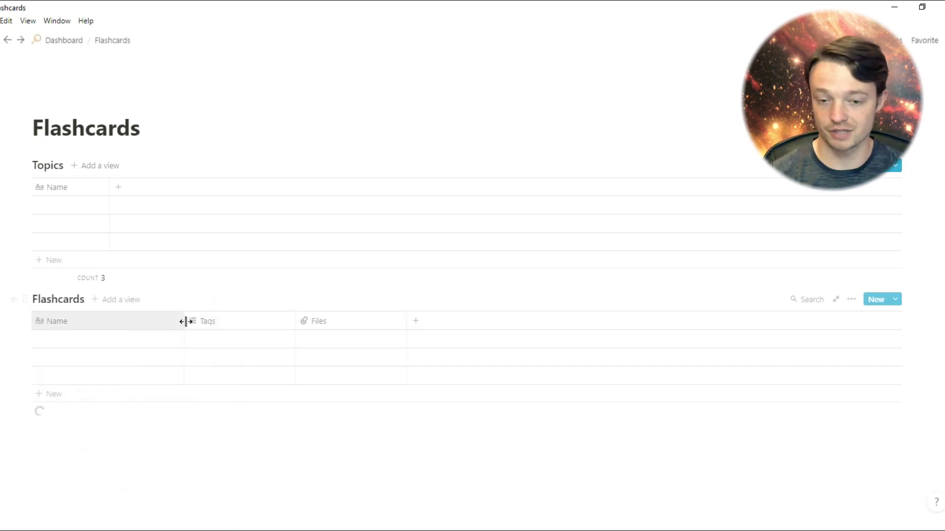
drag(186, 320, 128, 328)
Turn the Tags column into a Date property and narrow the Name column
click(108, 320)
click(146, 323)
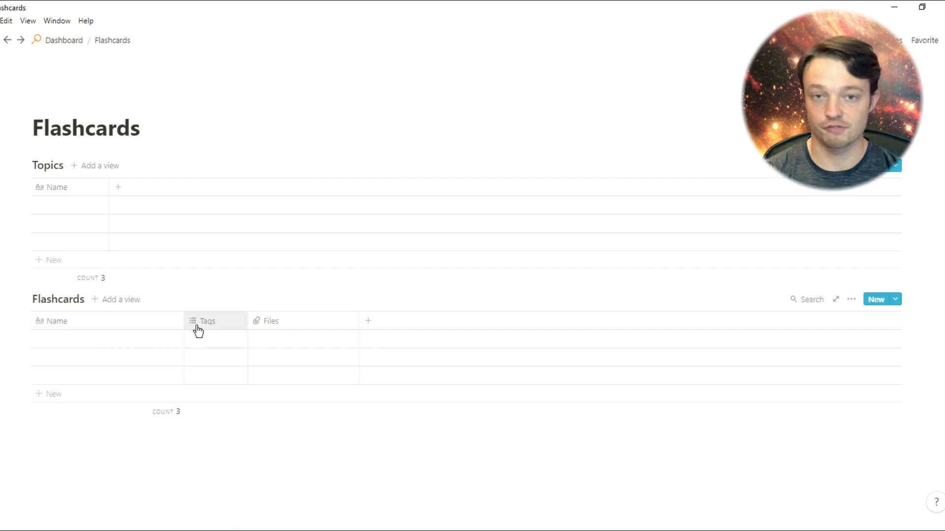
click(202, 322)
mouse_move(230, 160)
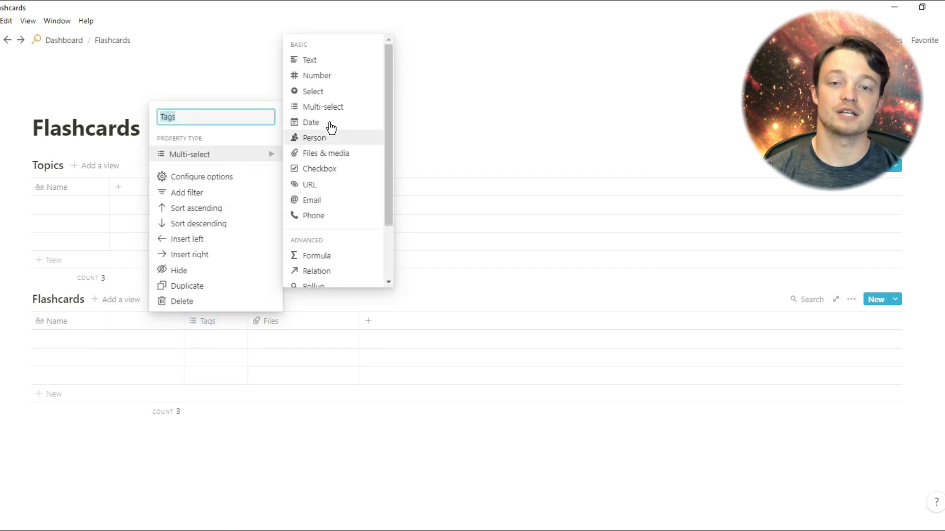
click(329, 123)
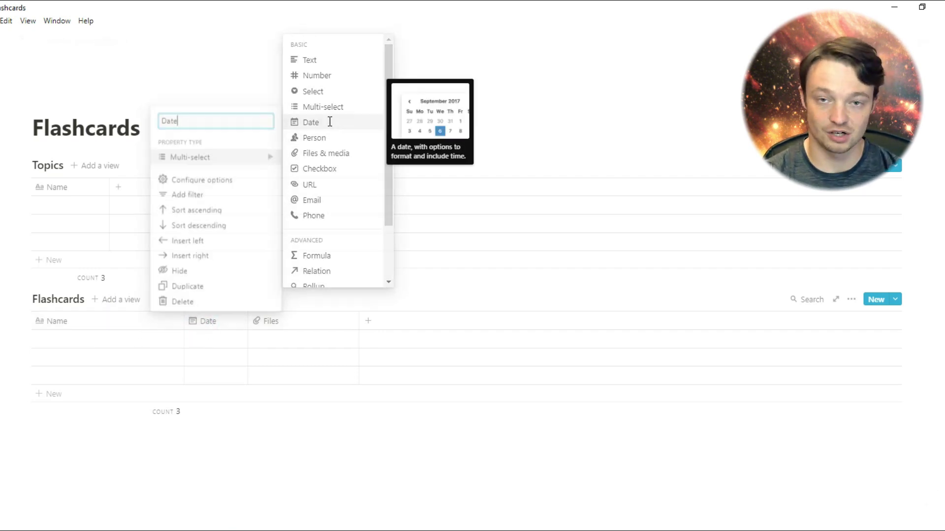
drag(184, 318, 114, 318)
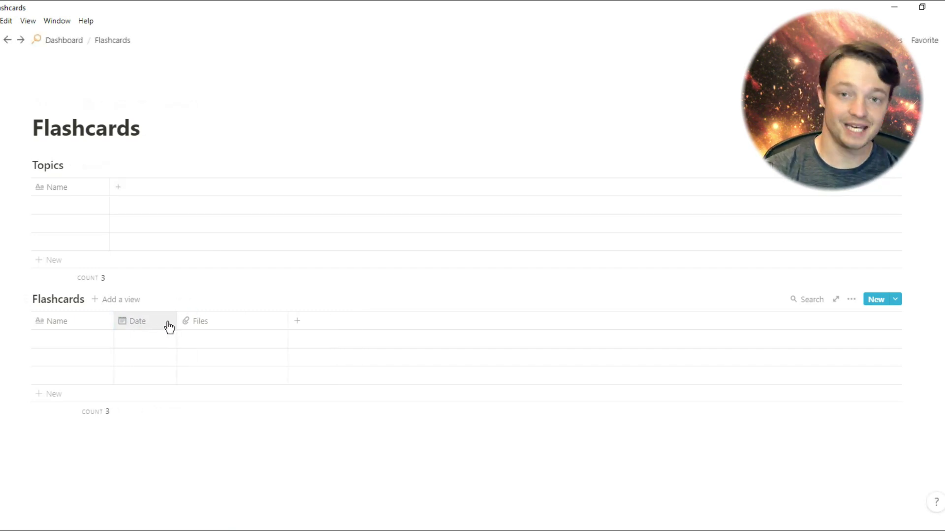
Rename Files to Stage as a Select property, narrow it, and add a new property
click(203, 323)
mouse_move(221, 385)
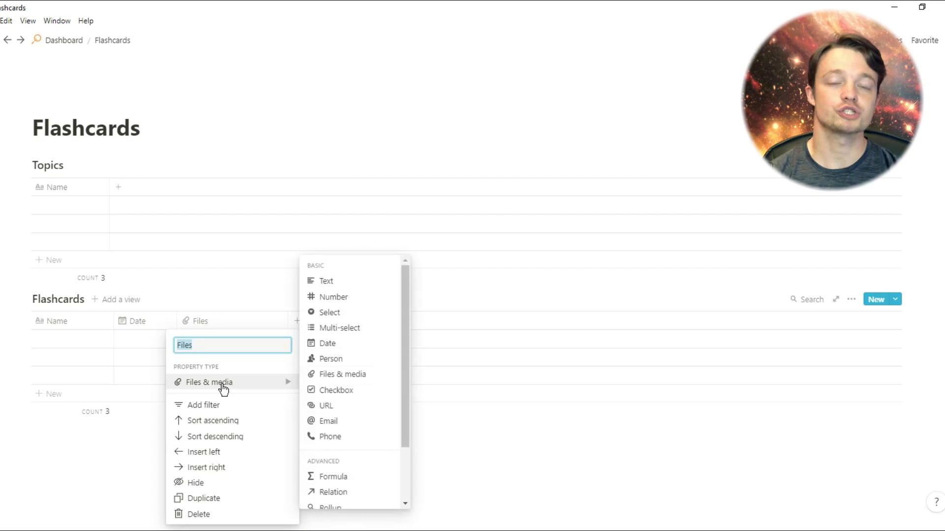
text(Stage)
click(330, 313)
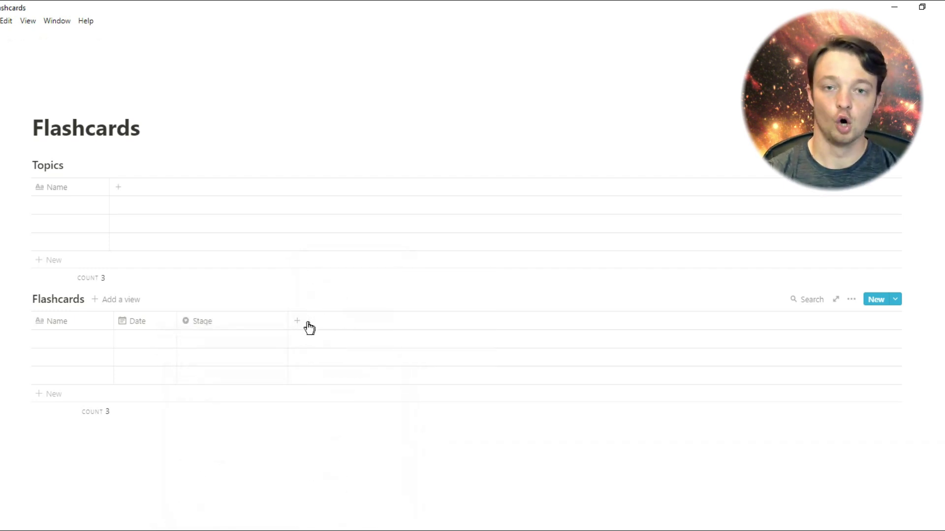
drag(252, 330, 236, 323)
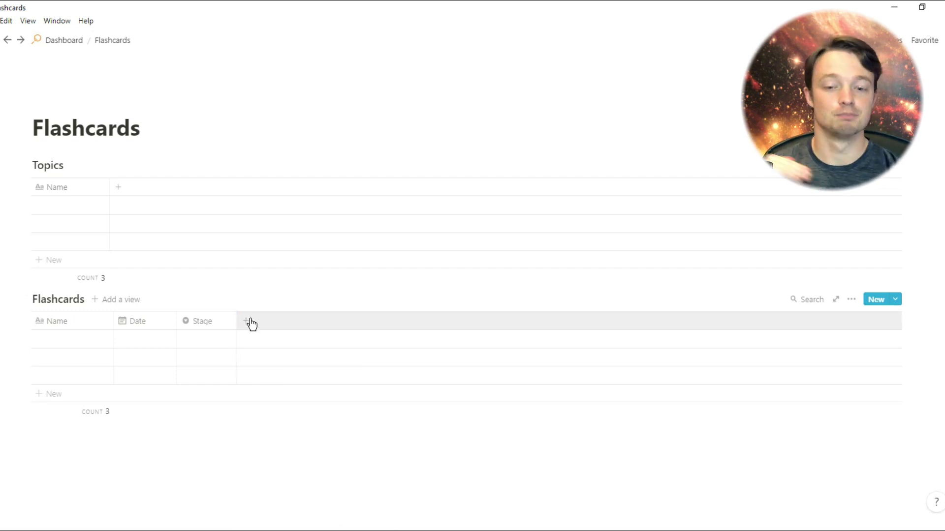
click(247, 323)
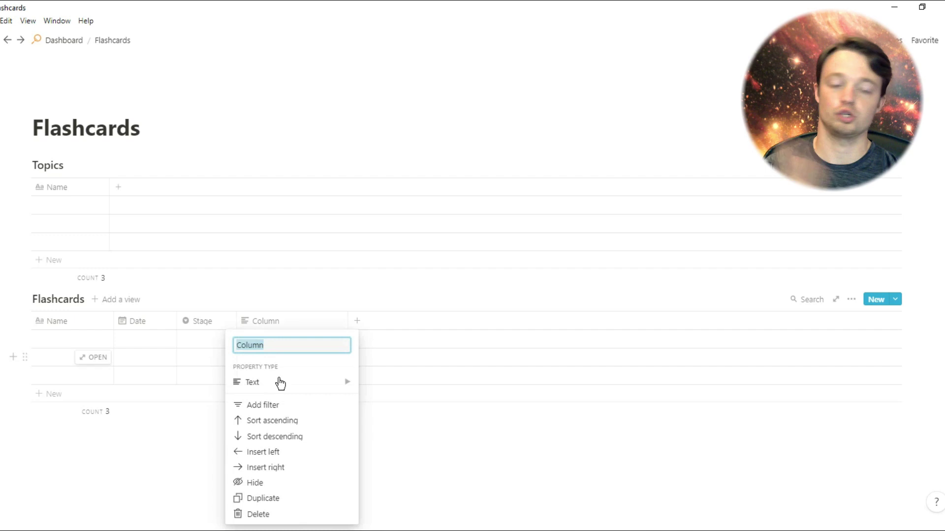
mouse_move(281, 387)
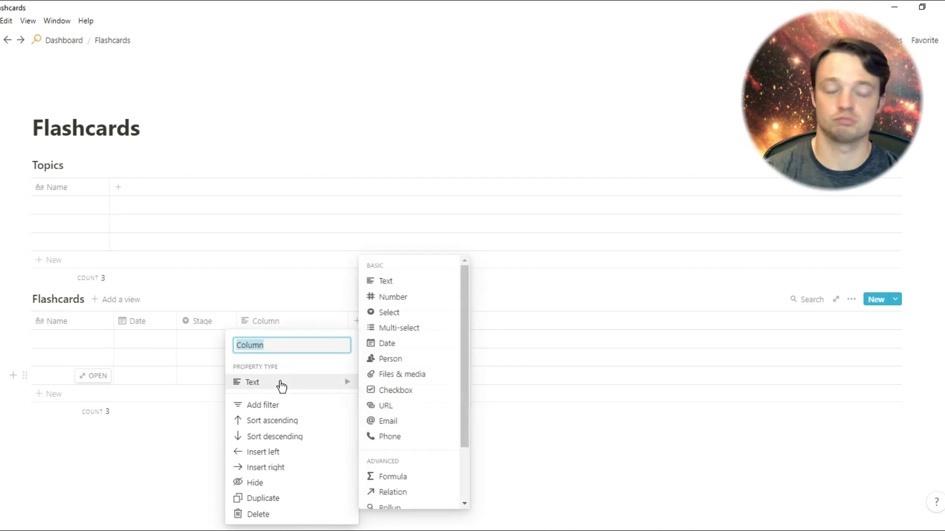
Name the new property Topic as a relation to the Topics database
text(Topic)
click(413, 493)
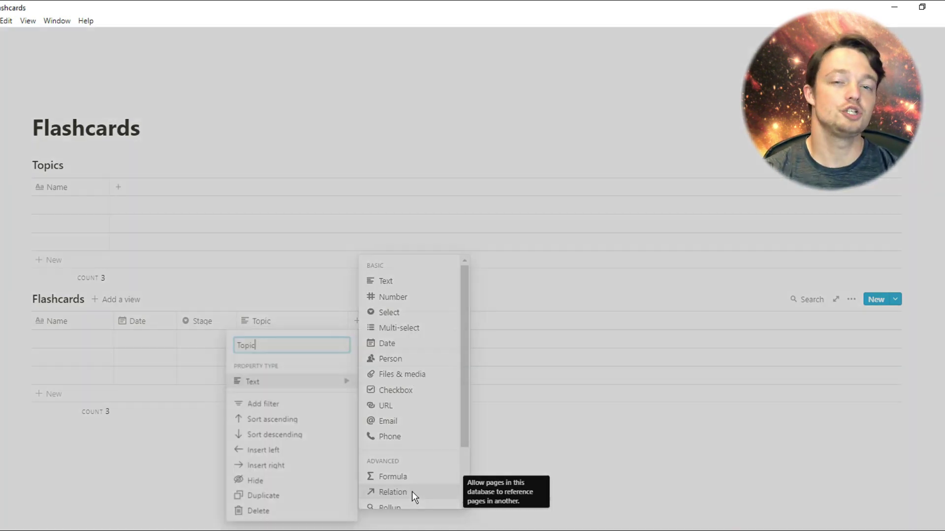
click(486, 287)
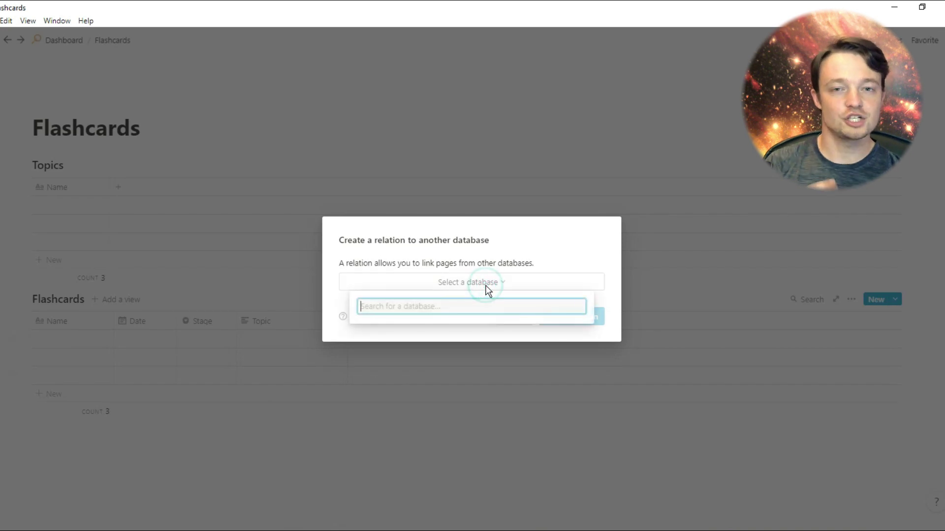
text(topic)
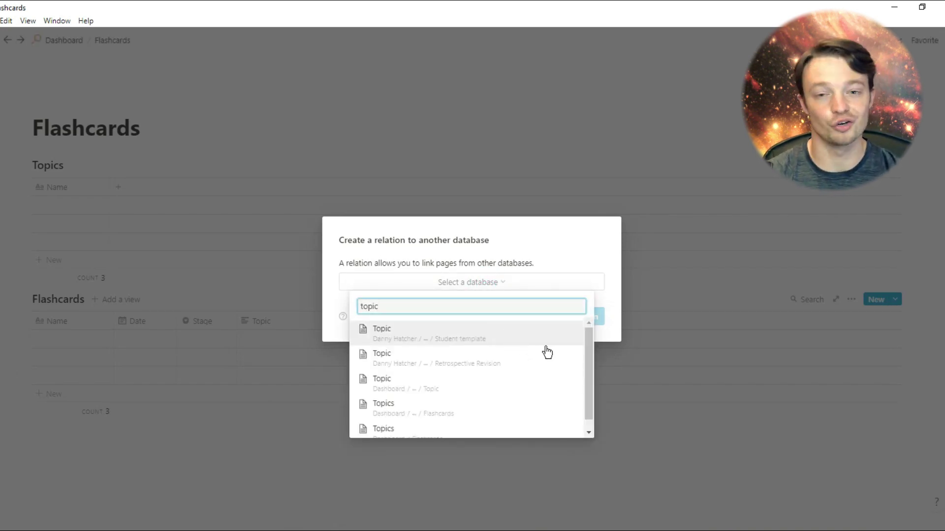
scroll(588, 343, down, 1)
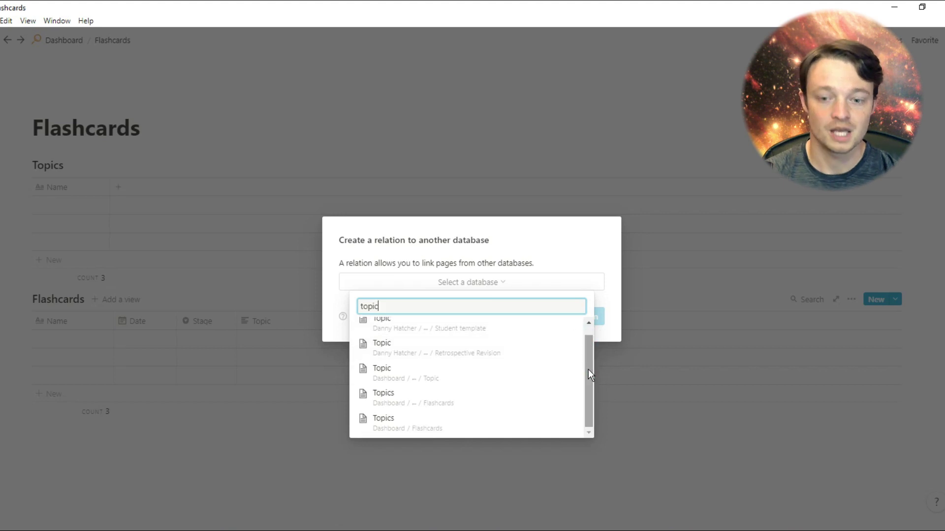
click(479, 420)
click(567, 316)
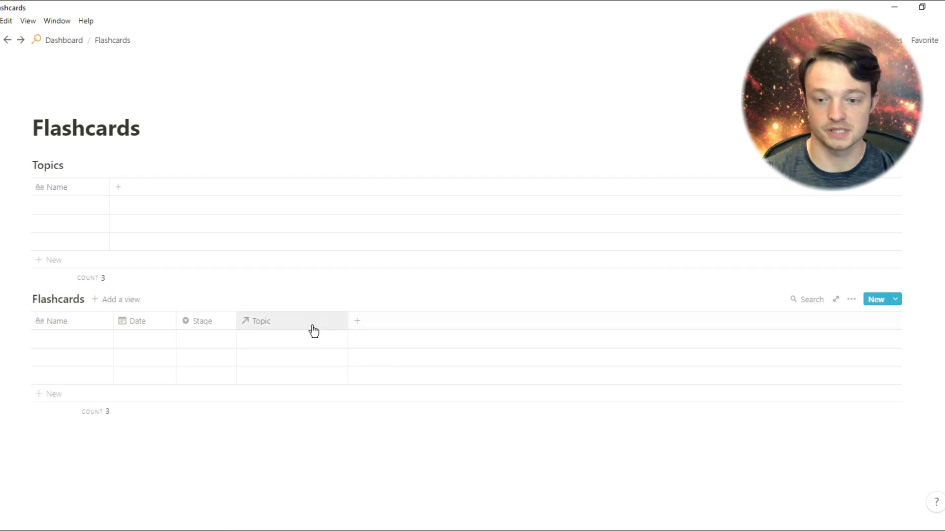
Rename the Topics table's back-link relation column to Flashcards
click(291, 340)
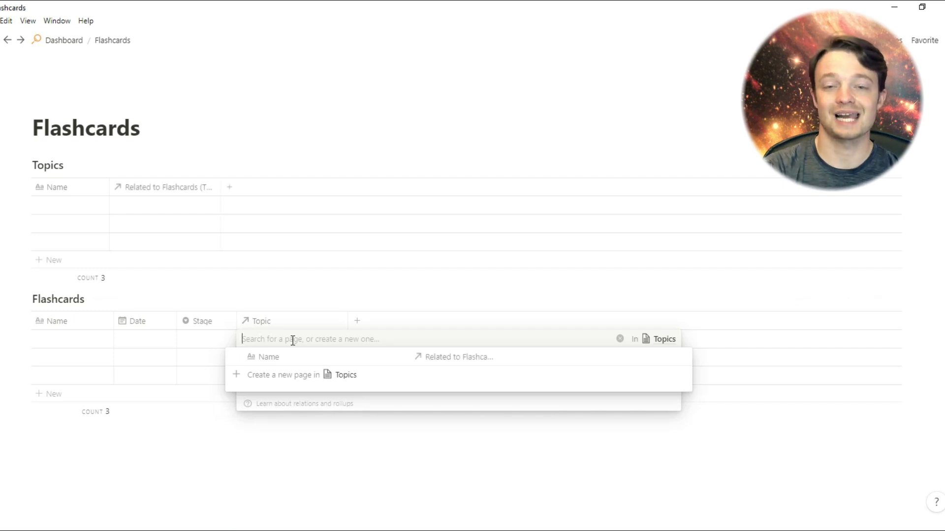
click(156, 206)
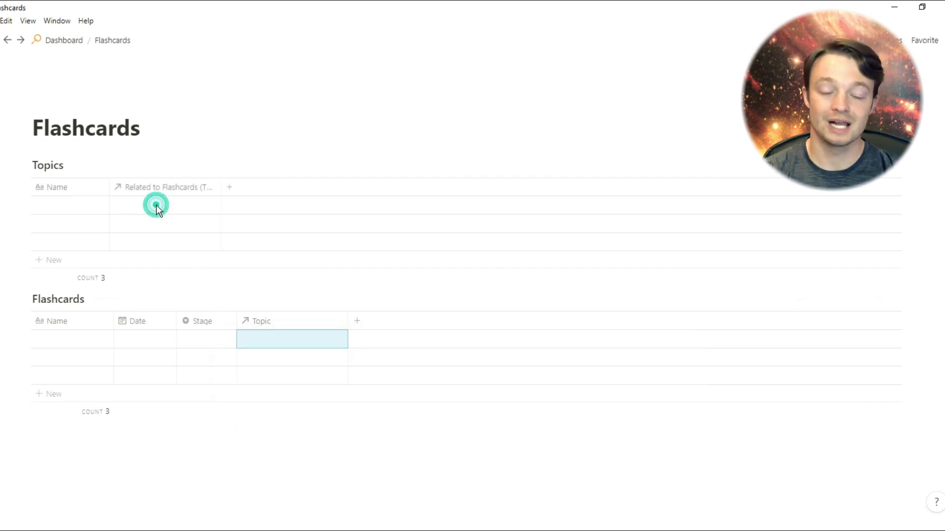
click(137, 187)
text(Flash)
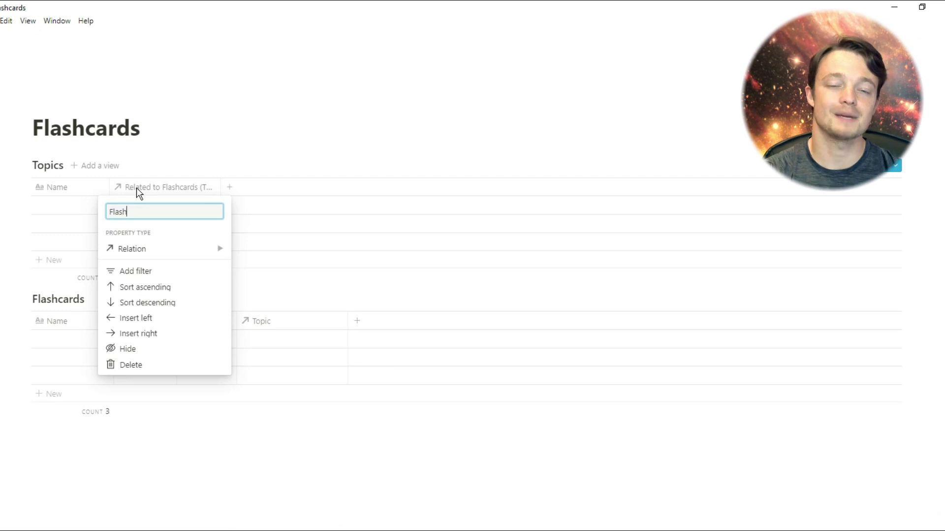
text(cards)
key(Return)
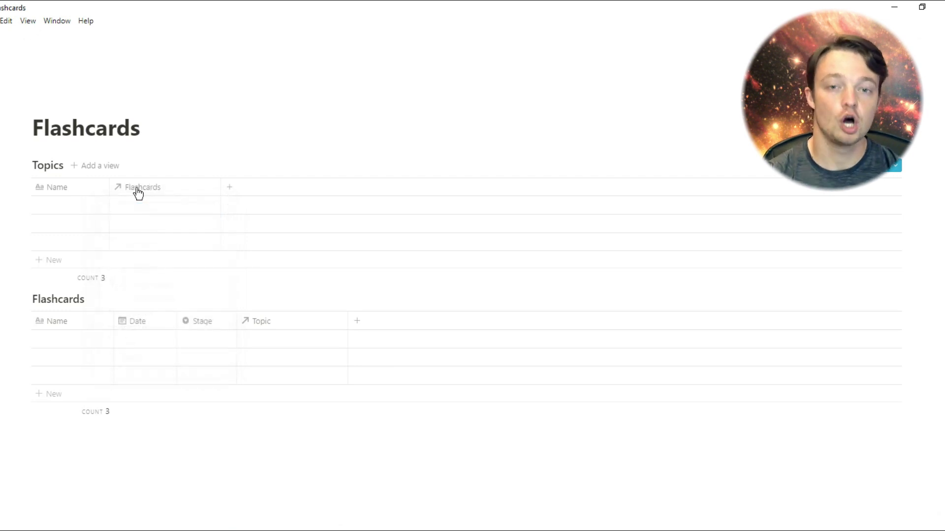
Name the Topics rows 'Topic 1' and 'Topic 2', and narrow the Flashcards Topic column
click(51, 206)
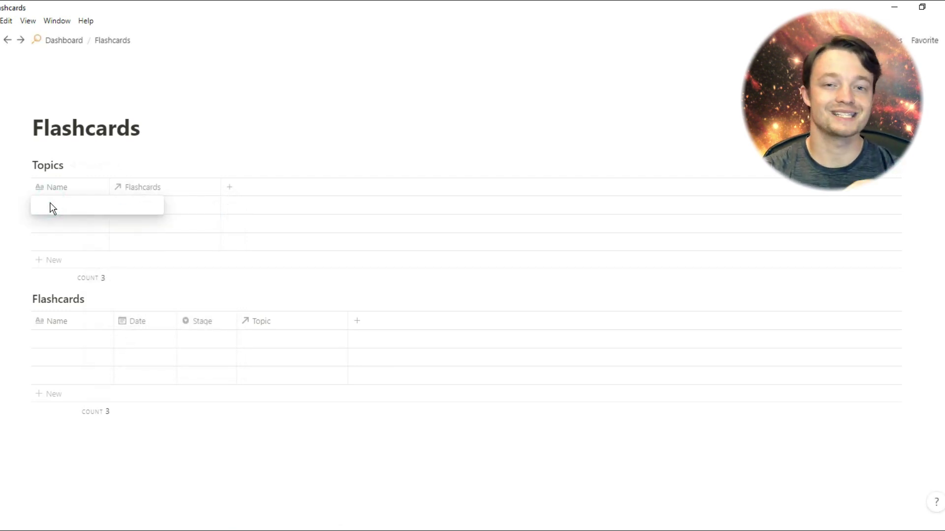
text(Topic 1)
key(Return)
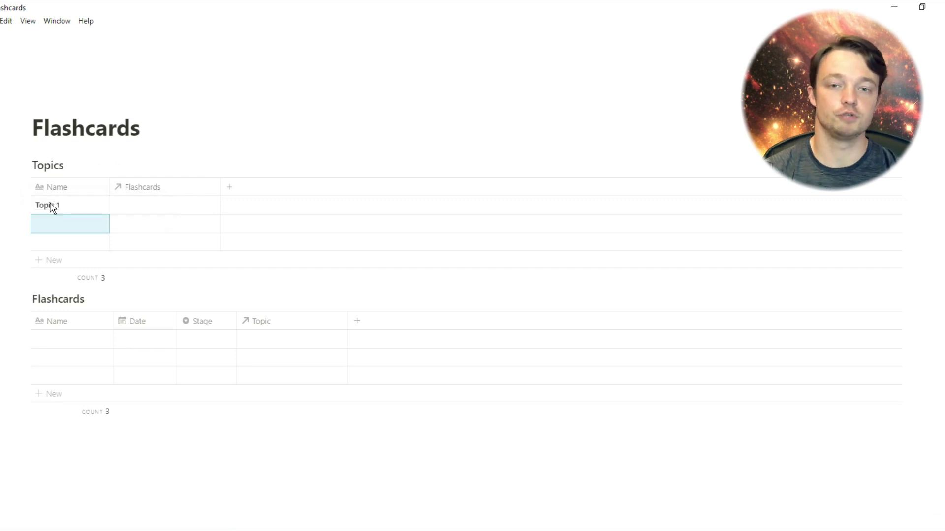
text(Topic 2)
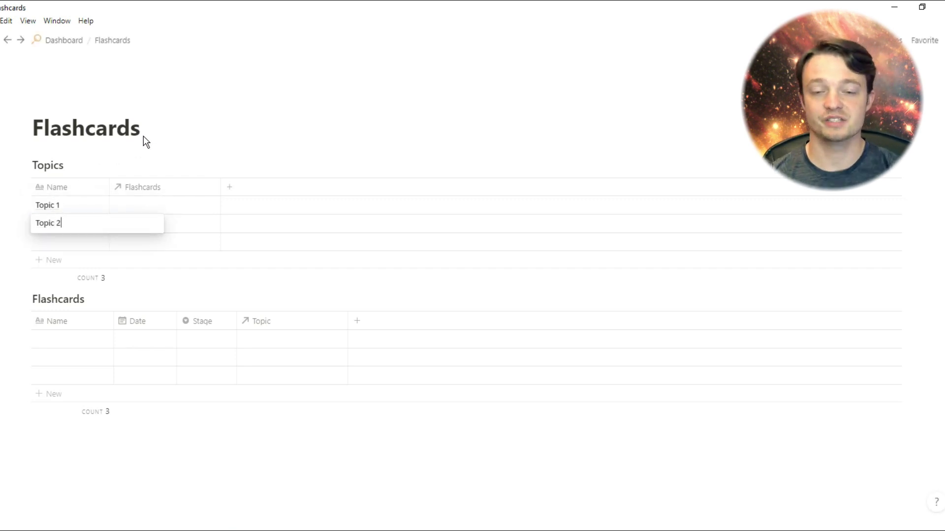
click(144, 134)
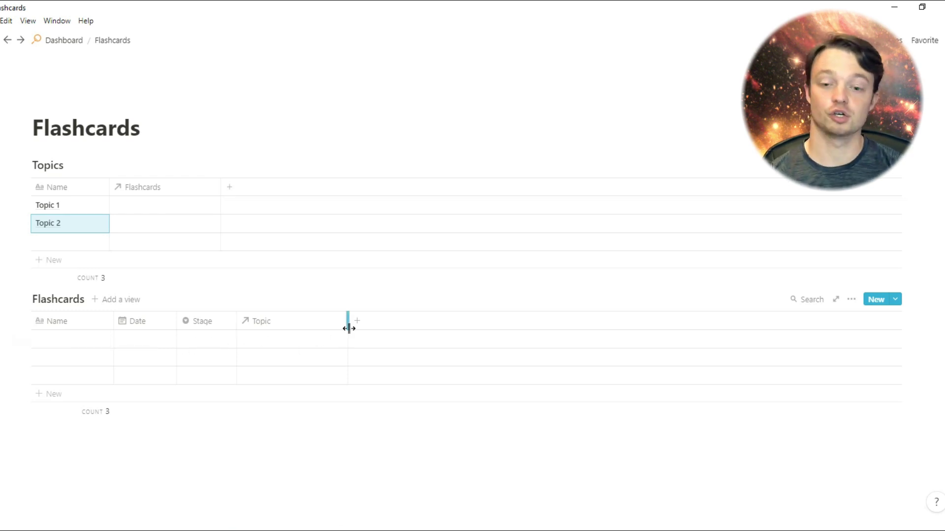
drag(347, 328, 291, 330)
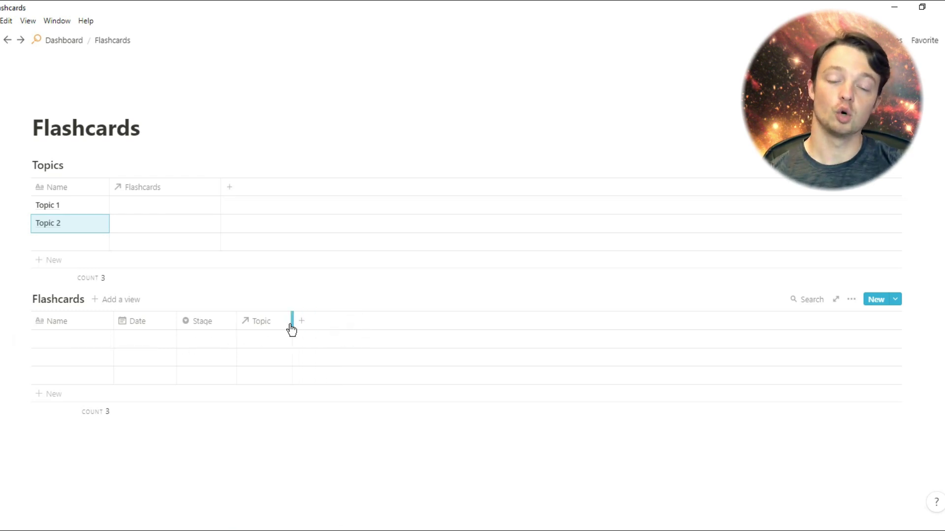
Change Stage to Text and enter '1, 2, …, 10' in the first card's Stage cell
click(211, 325)
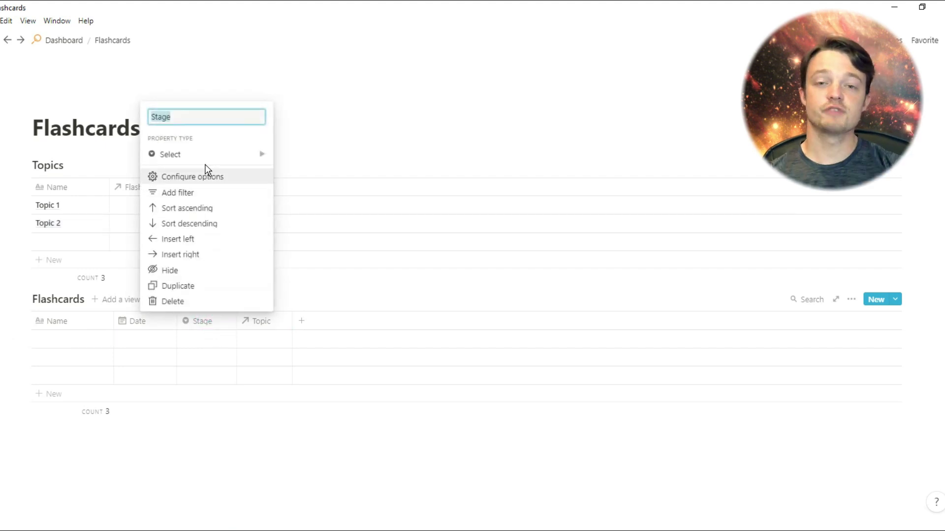
mouse_move(205, 163)
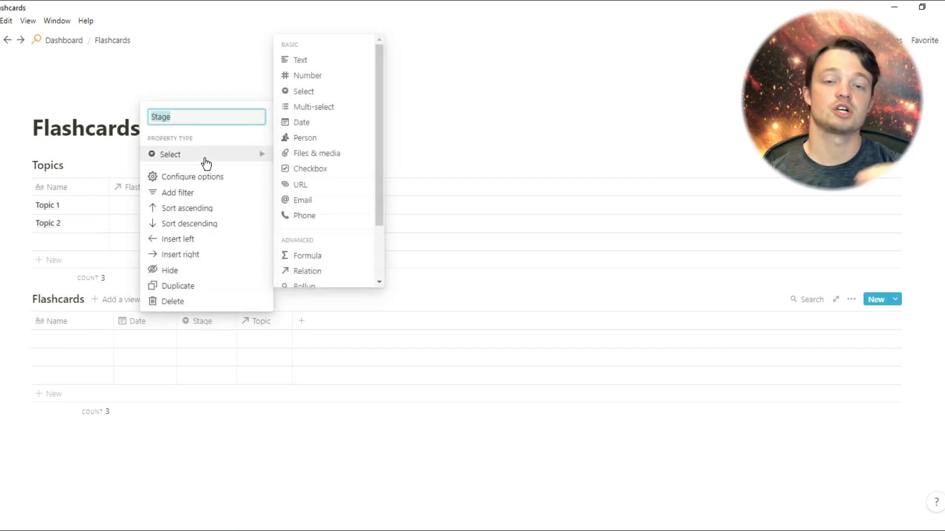
click(300, 61)
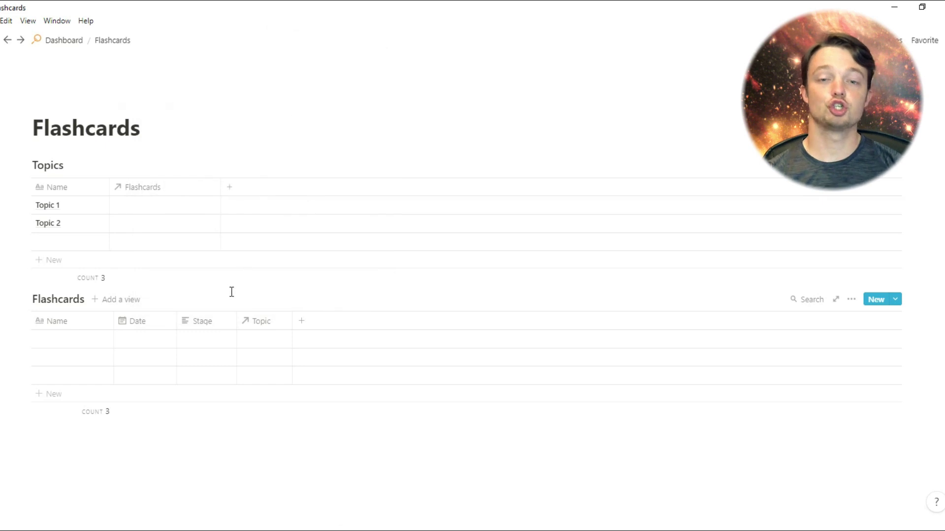
click(199, 339)
text(1,)
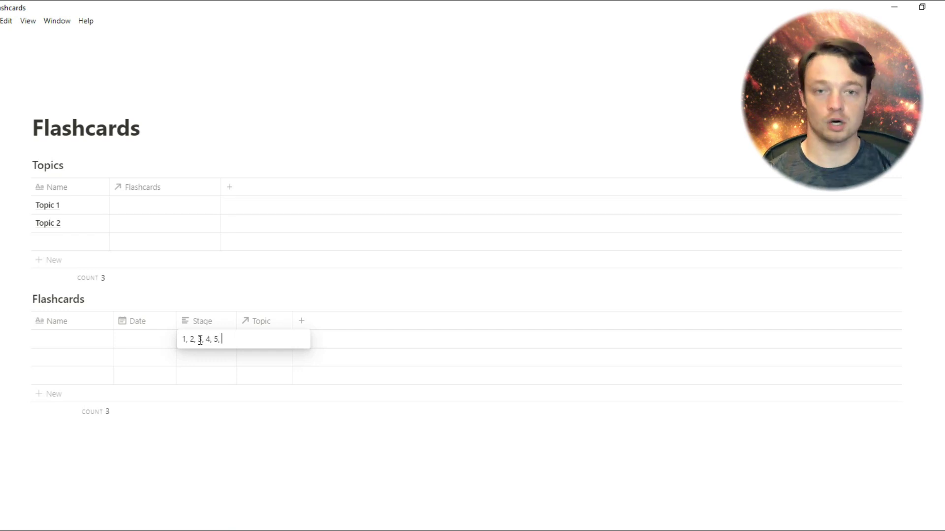
text(2, 3, 4, 5, 6, 7, 8, 9, 10)
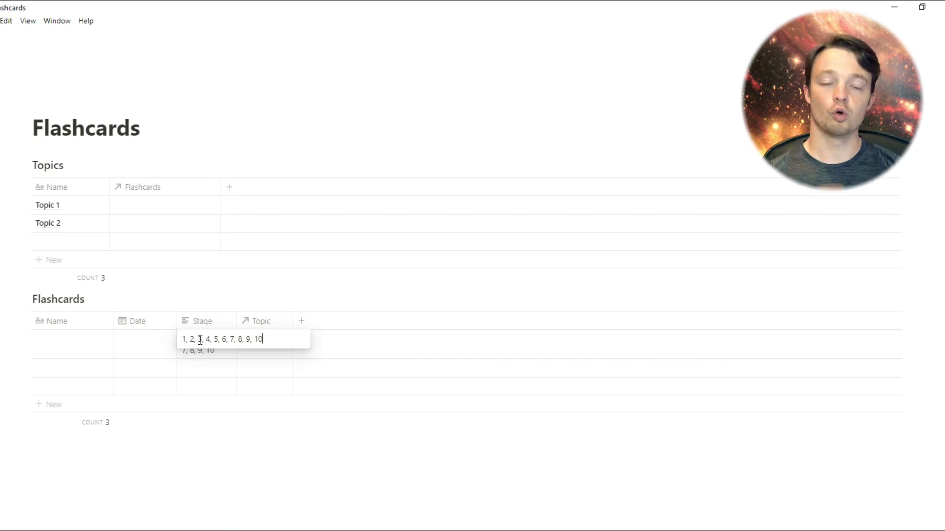
click(208, 365)
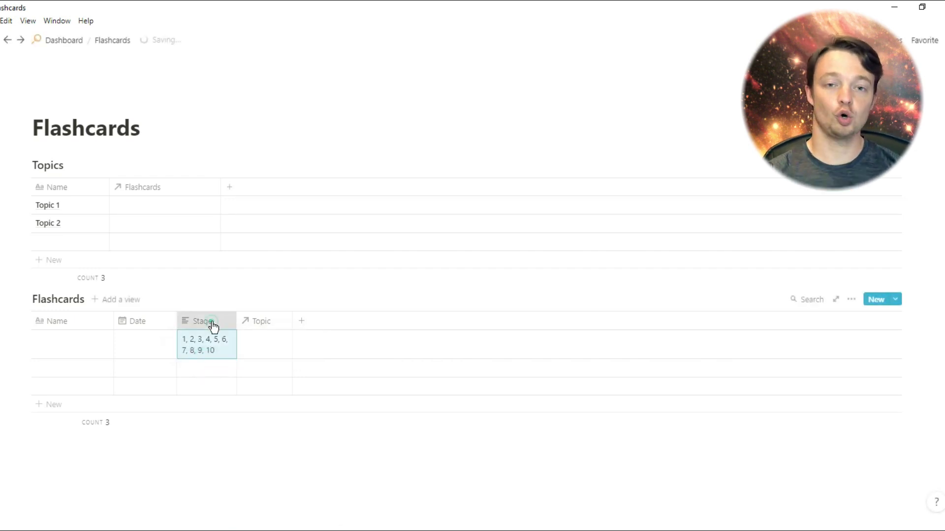
Convert Stage back to Select so options 1 to 10 are generated
click(213, 324)
click(216, 384)
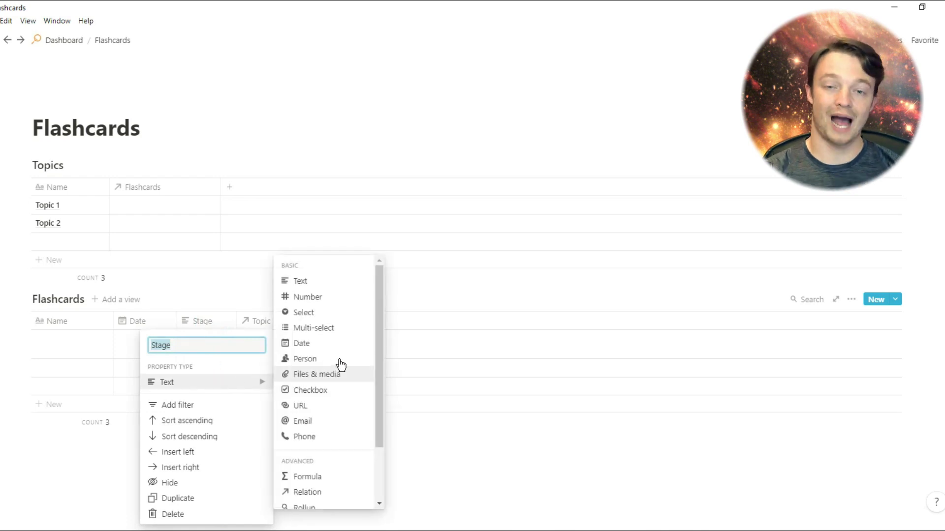
click(328, 318)
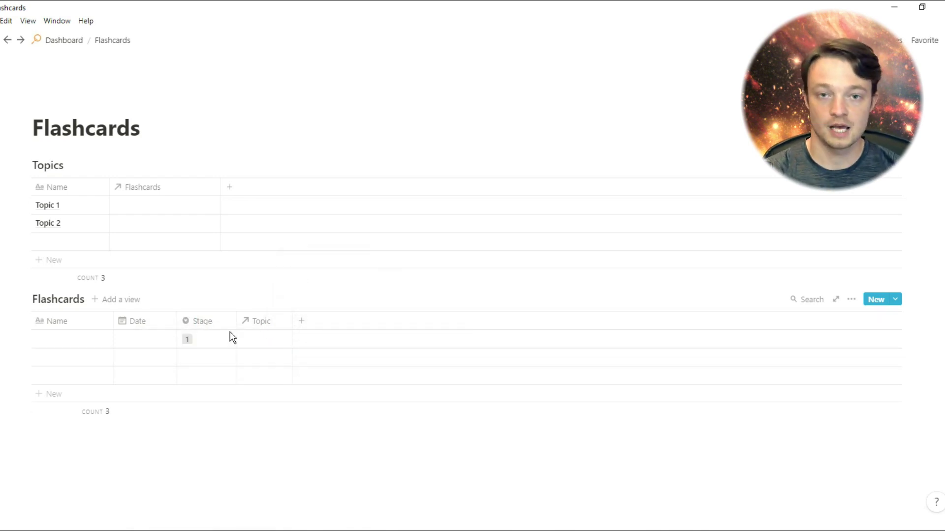
click(219, 343)
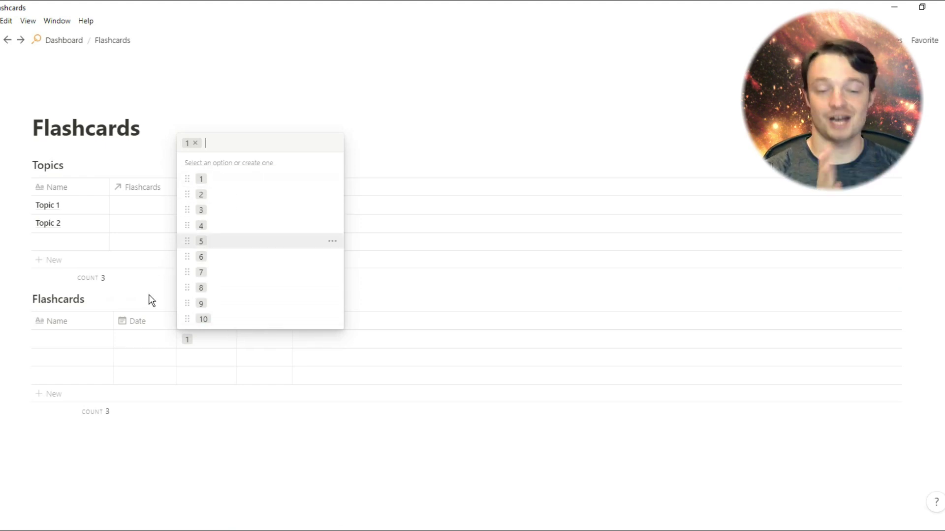
click(149, 308)
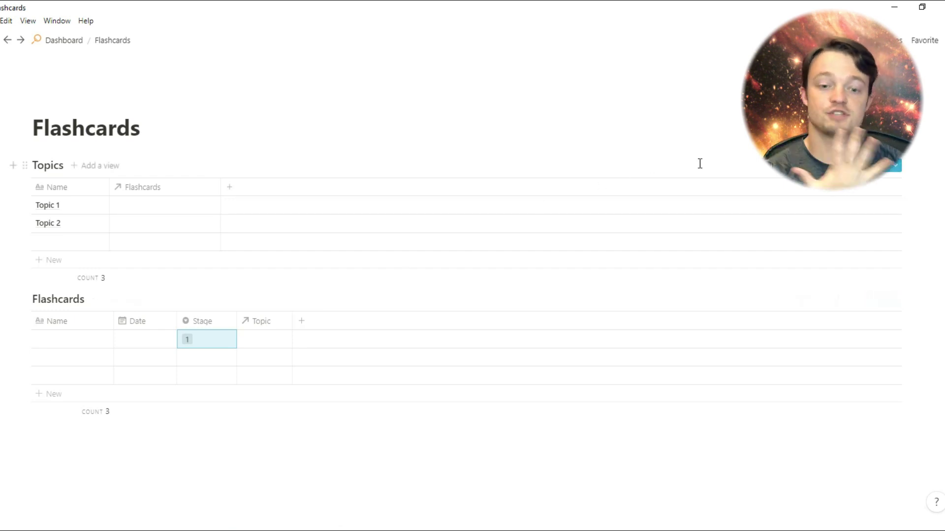
Create a new Topics template titled 'New Topic'
click(897, 167)
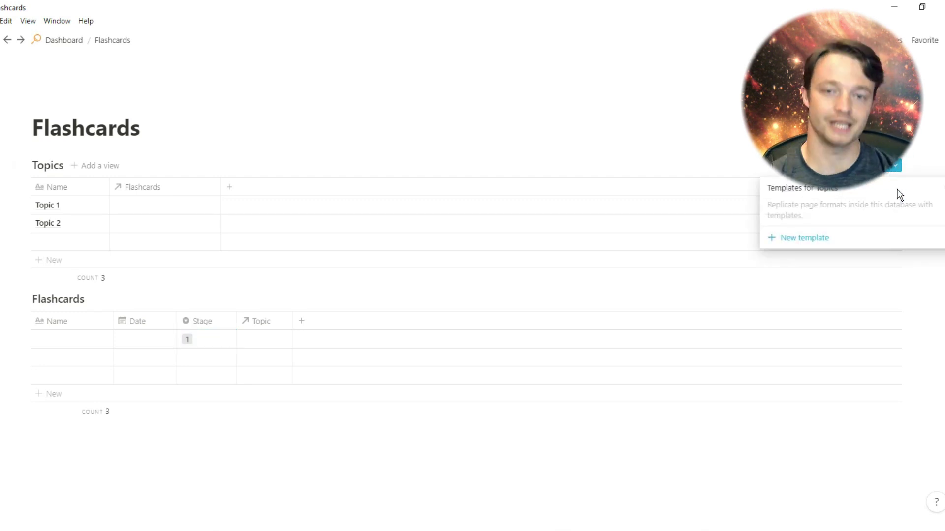
click(894, 242)
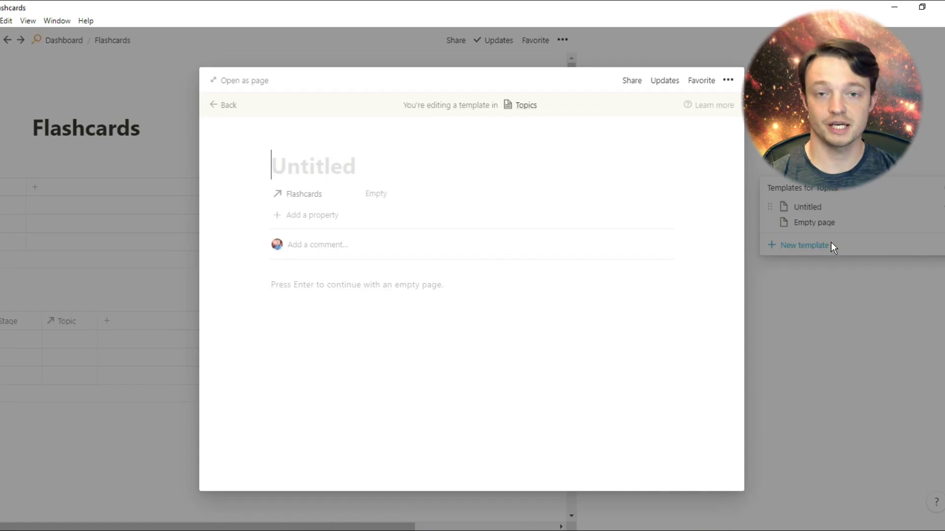
text(New Topic)
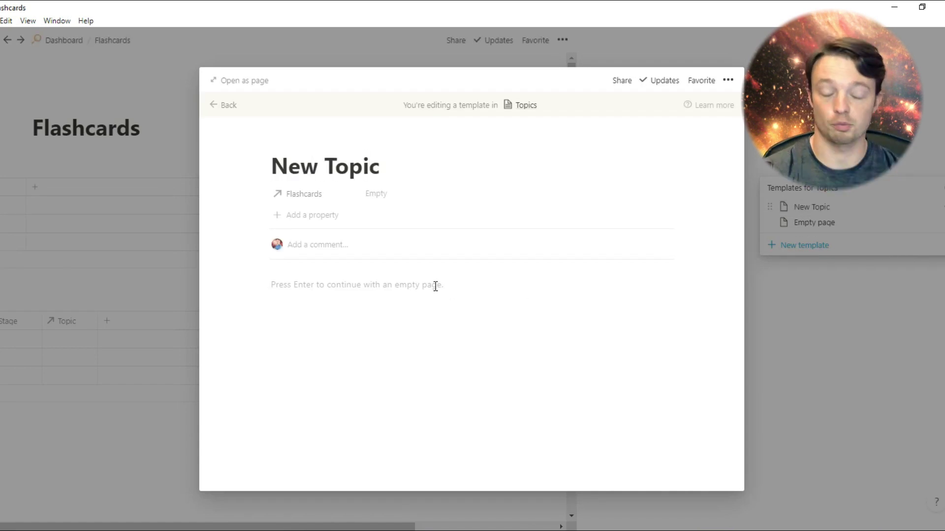
Copy the Flashcards database link and paste it into the template as a linked database
click(470, 197)
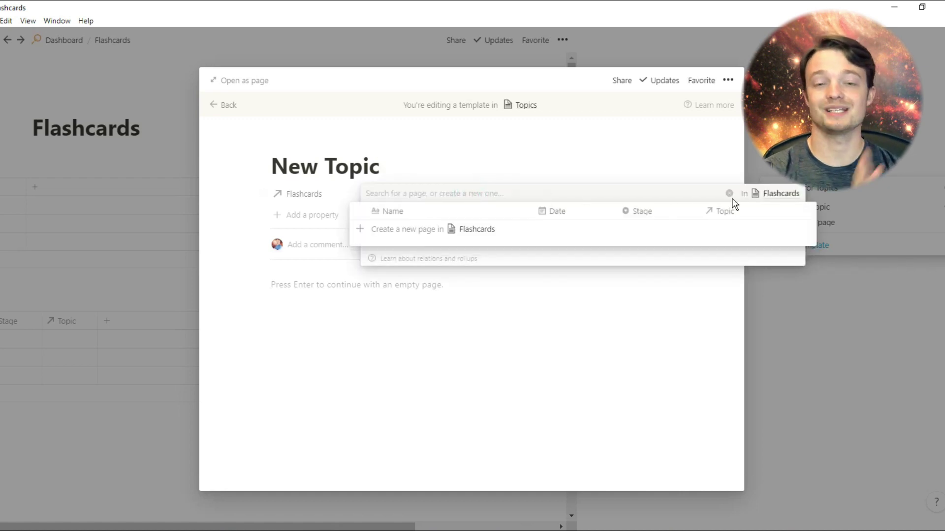
click(772, 199)
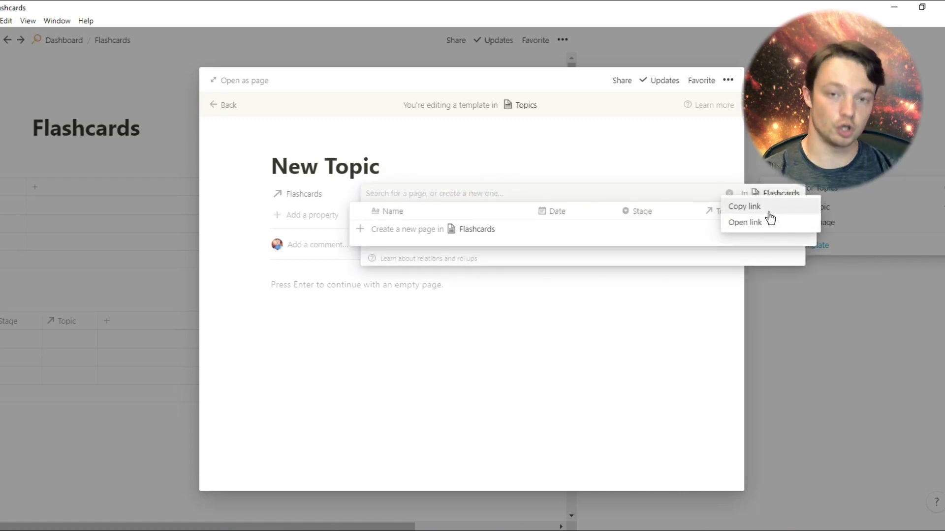
click(769, 212)
click(389, 285)
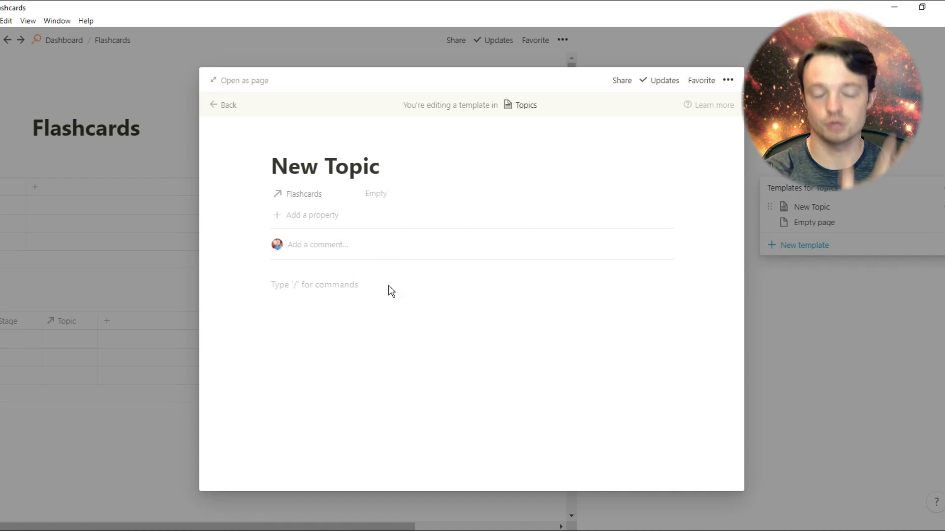
click(533, 322)
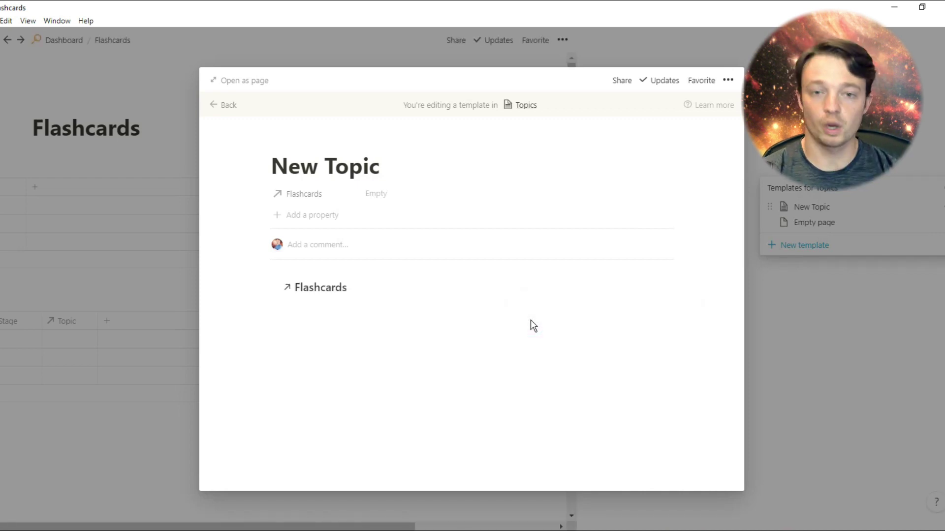
Open the New Topic template as a full page and turn on Full width
click(261, 83)
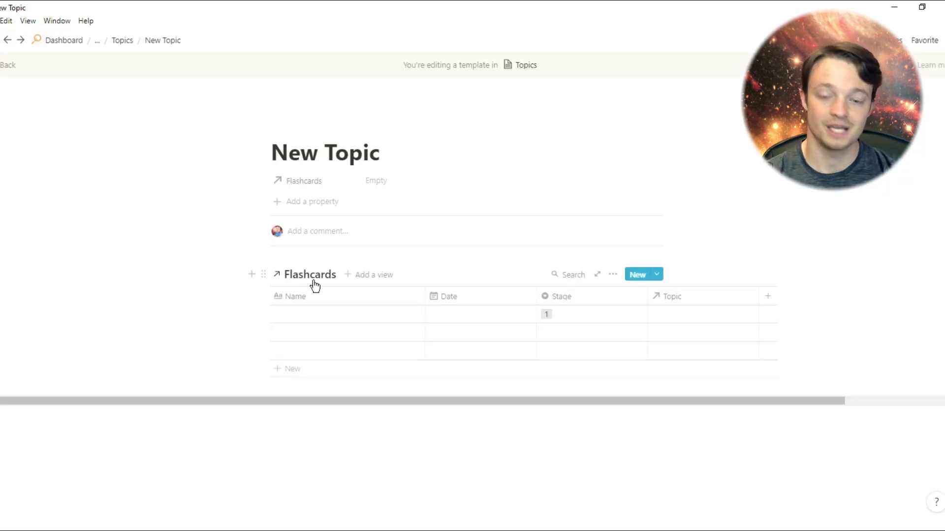
click(612, 277)
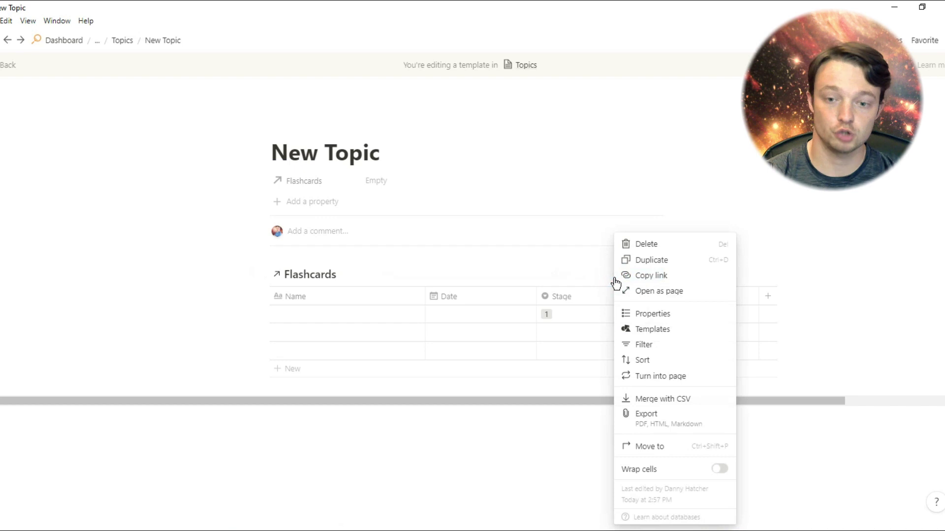
click(496, 280)
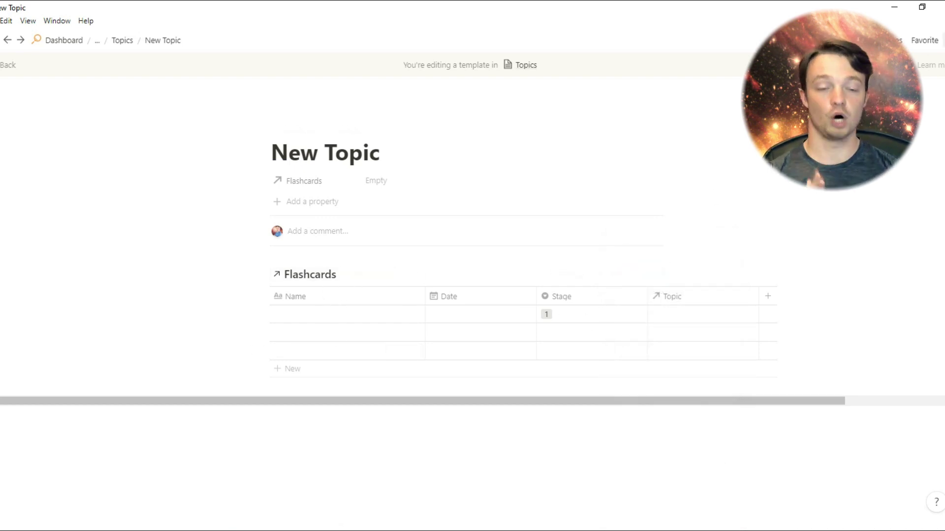
click(941, 40)
click(940, 135)
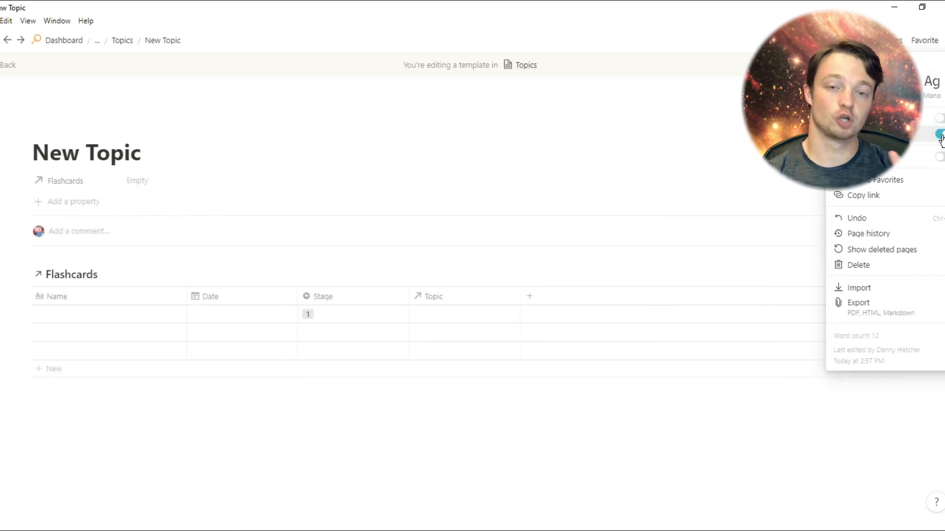
click(168, 148)
Add an empty block and drag the Flashcards database into a right-hand column
click(158, 152)
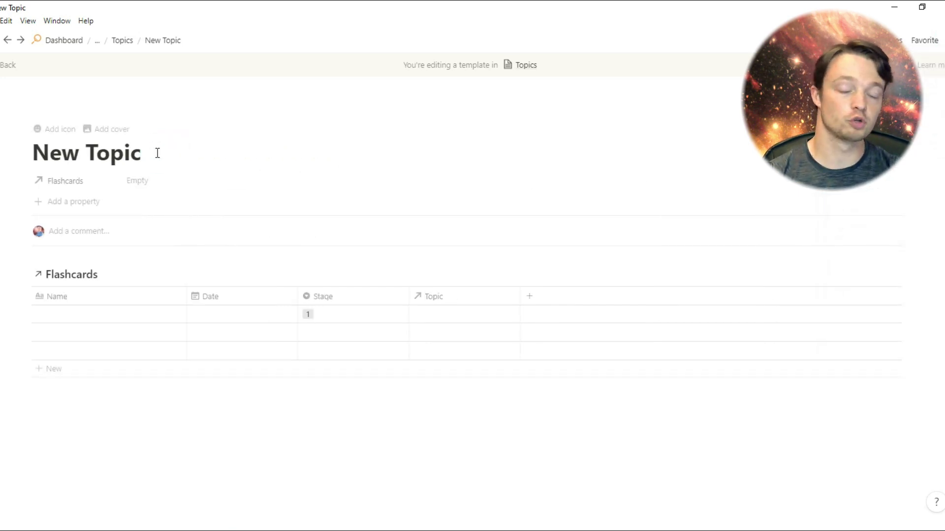
key(Return)
drag(22, 289, 486, 279)
Replace the linked Flashcards Table view with a new List view
click(574, 285)
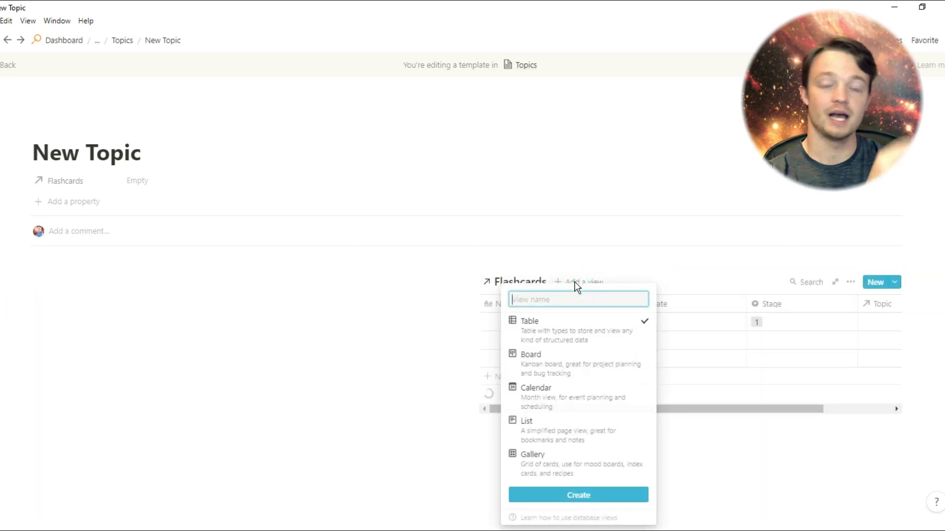
click(566, 423)
click(572, 493)
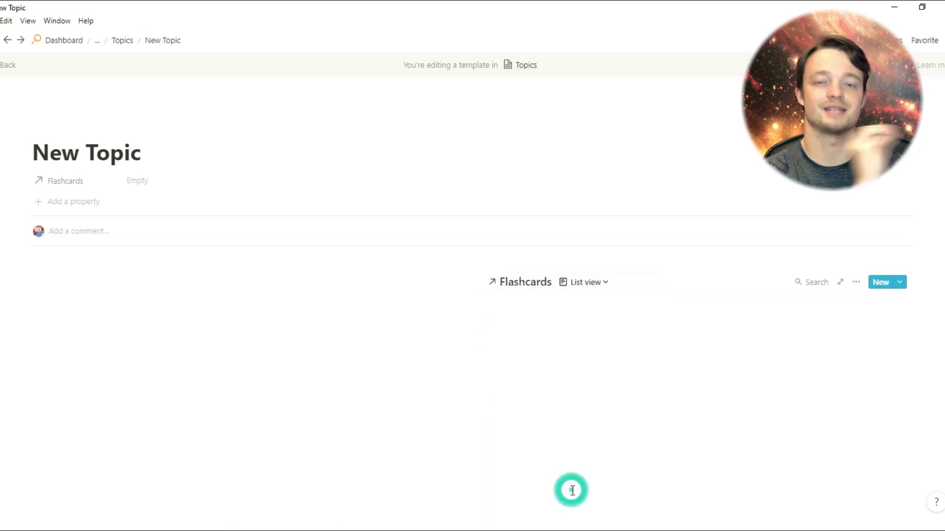
click(604, 285)
click(667, 323)
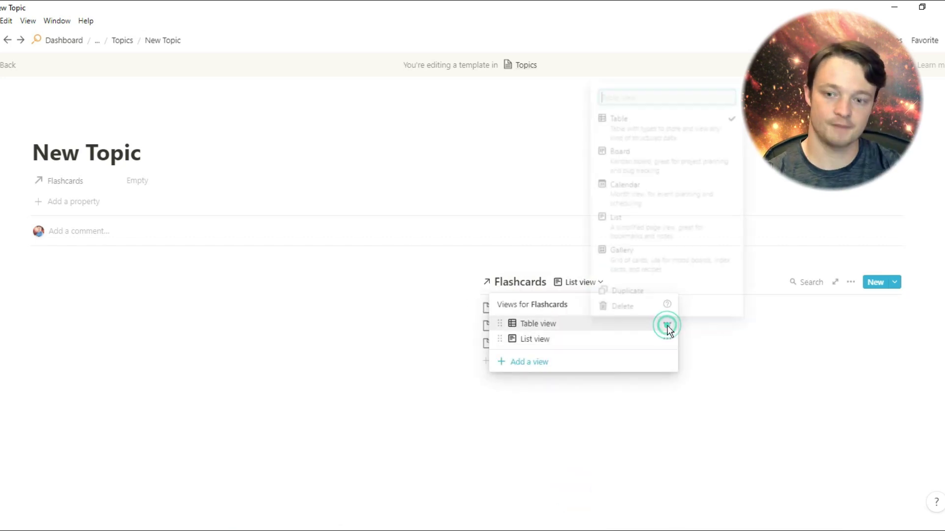
click(650, 306)
click(508, 289)
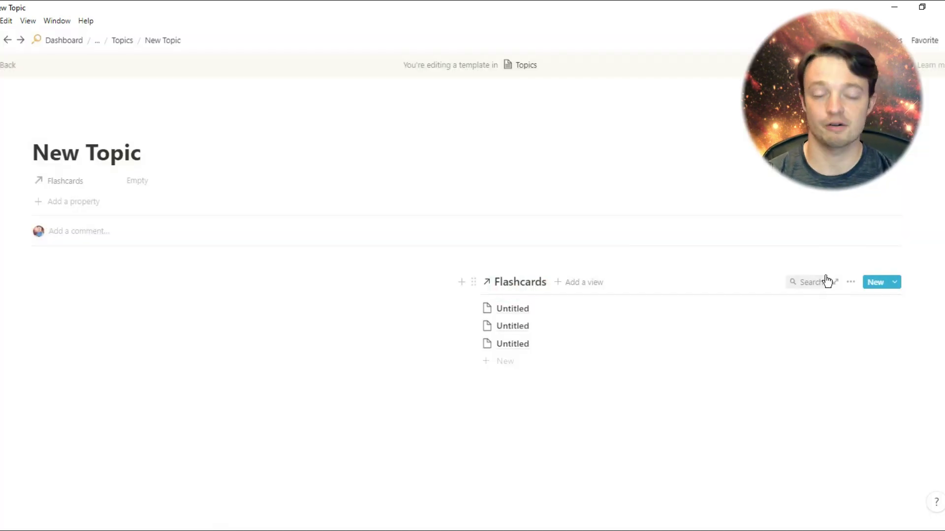
Filter the Flashcards list to Topic contains New Topic
click(849, 283)
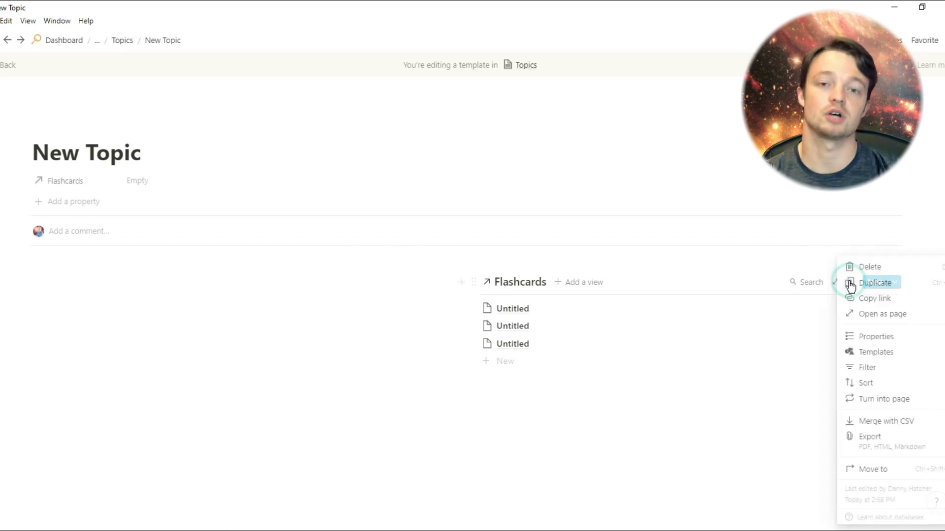
click(864, 369)
click(701, 389)
click(668, 407)
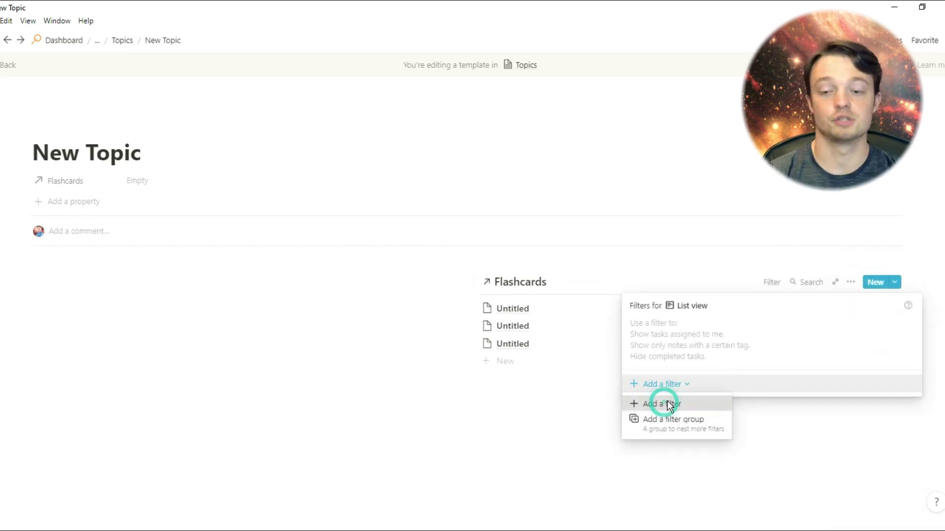
click(723, 330)
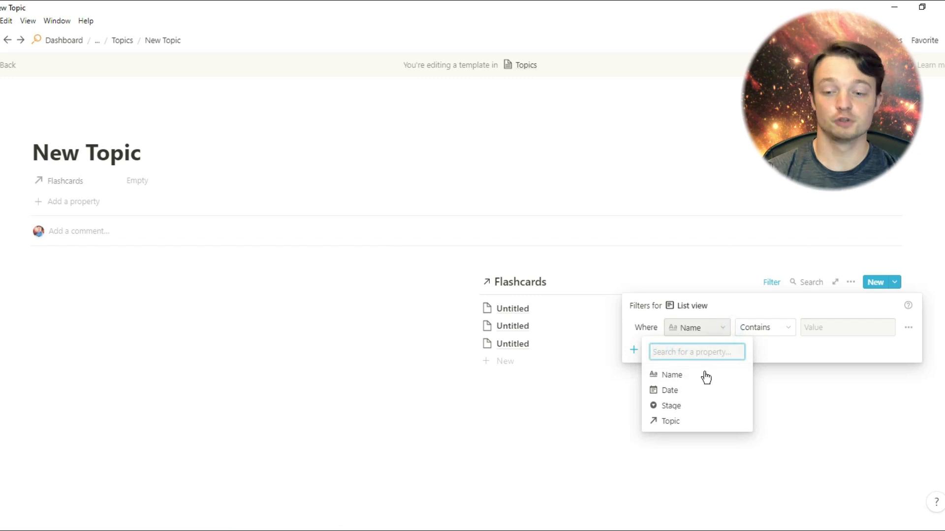
click(689, 424)
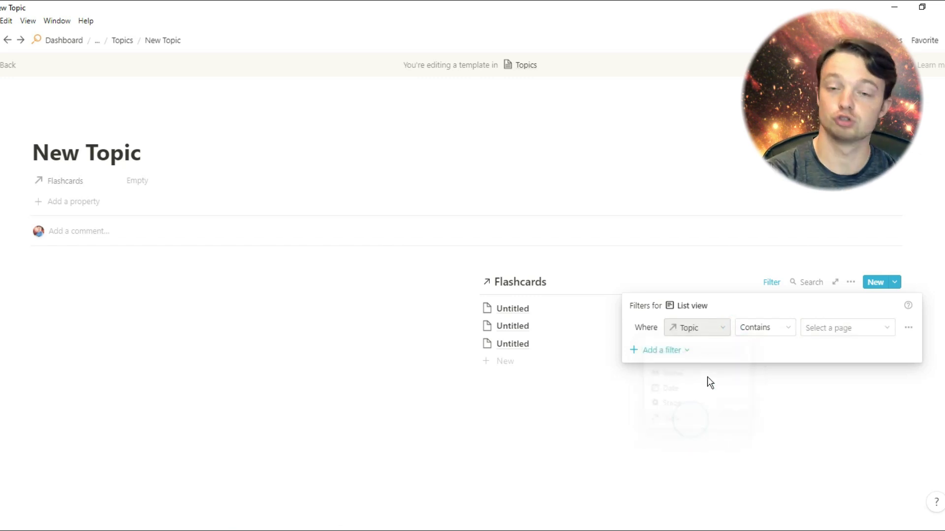
click(830, 330)
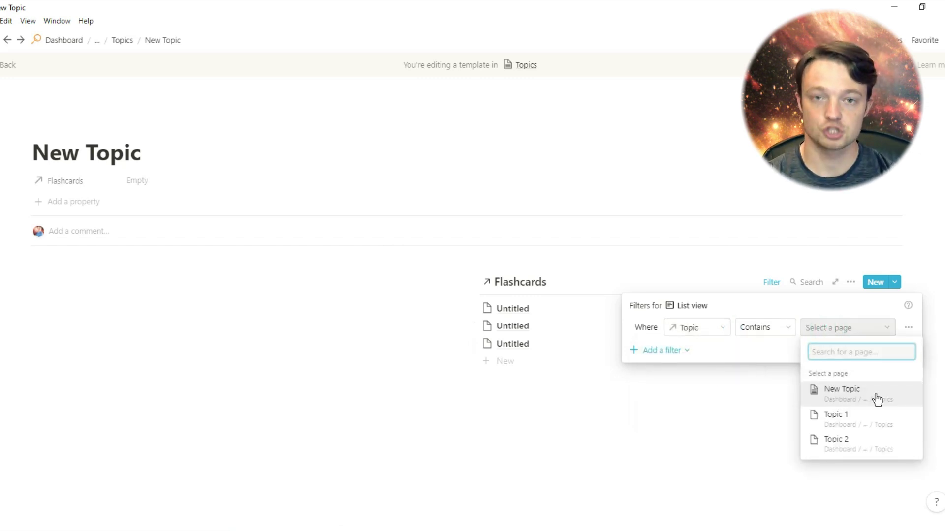
click(829, 395)
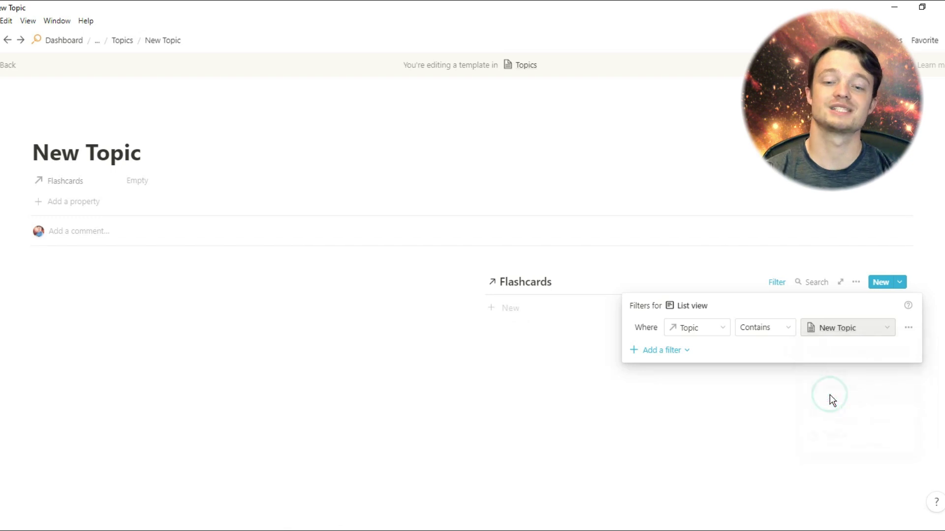
click(649, 261)
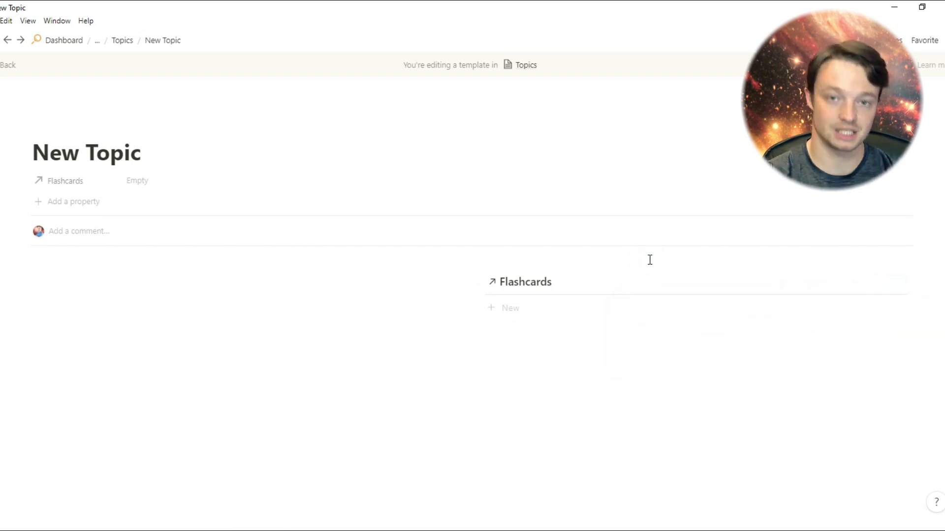
Navigate back to the Flashcards page, open Topic 1, and apply the New Topic template
click(126, 40)
click(129, 42)
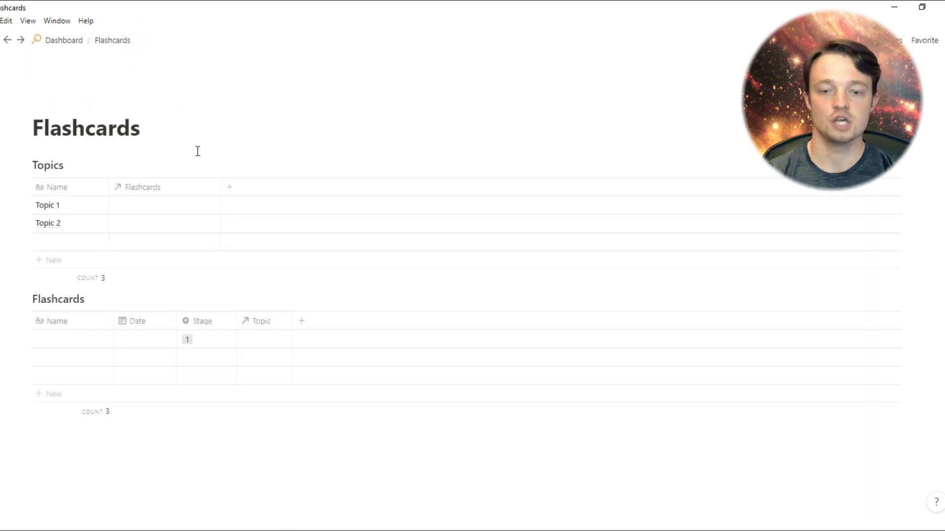
click(90, 206)
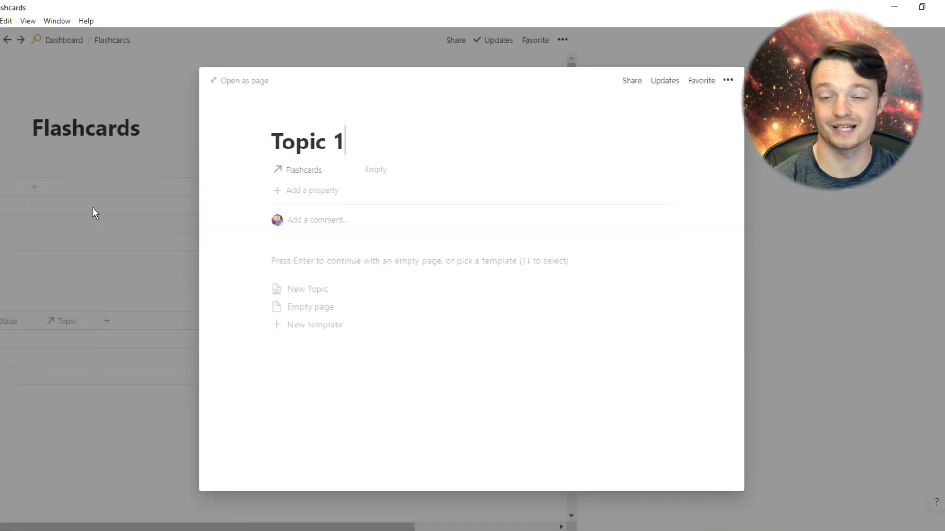
click(313, 289)
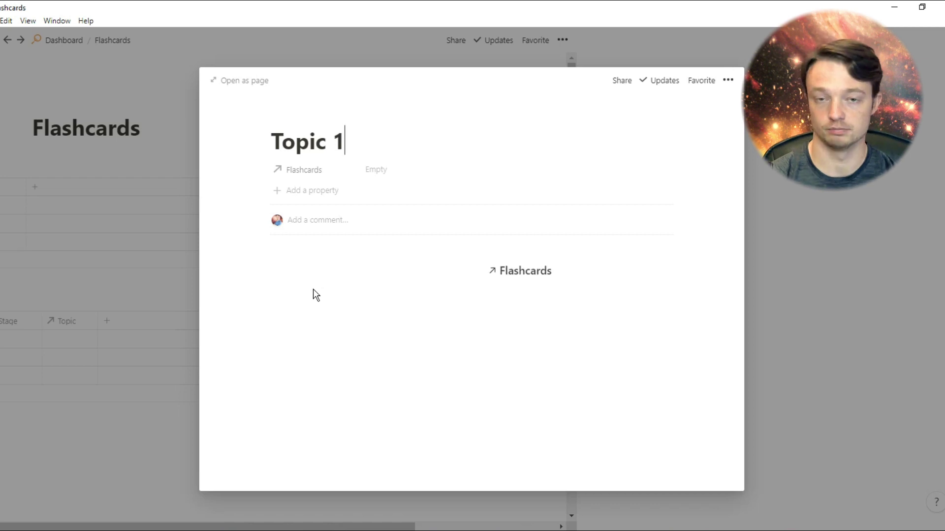
In Topic 1, write a 'question' block with an indented answer and drag it into the Flashcards list
click(331, 273)
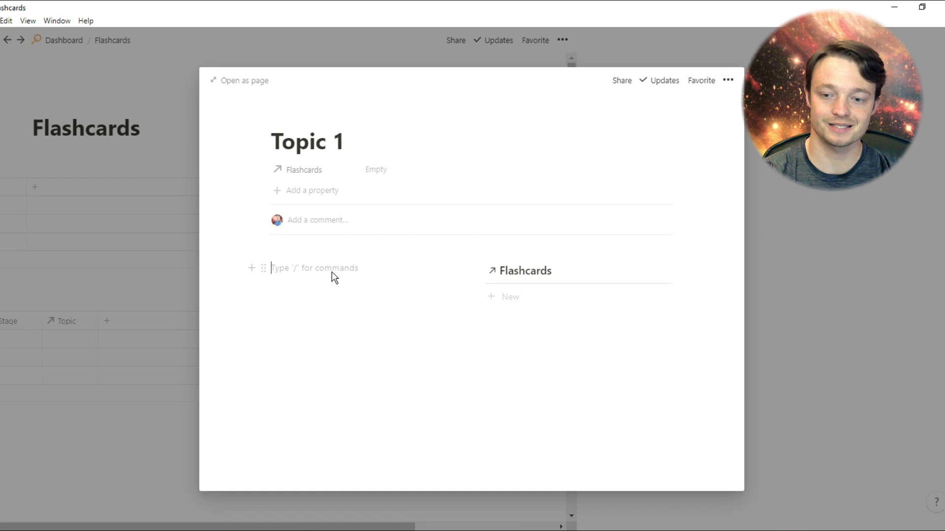
text(questio)
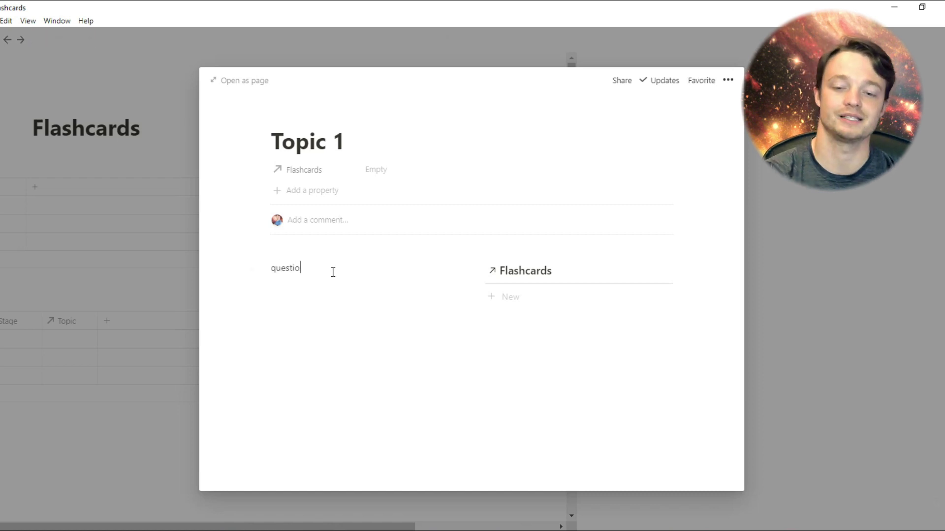
text(n)
key(Return)
text(answer)
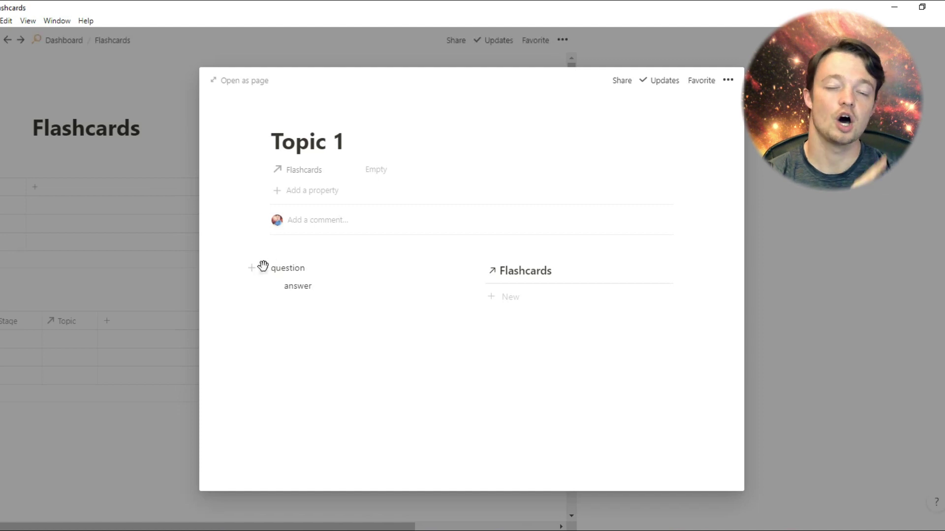
drag(263, 267, 498, 288)
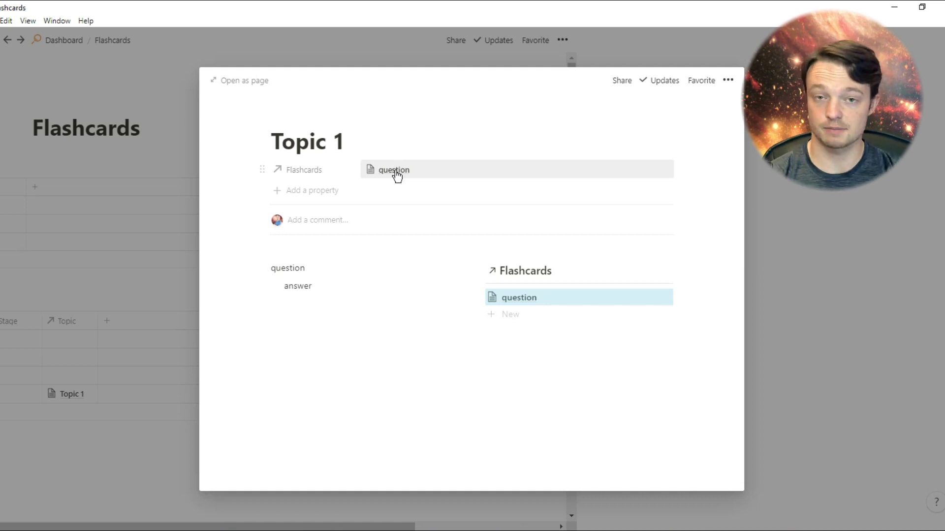
click(151, 244)
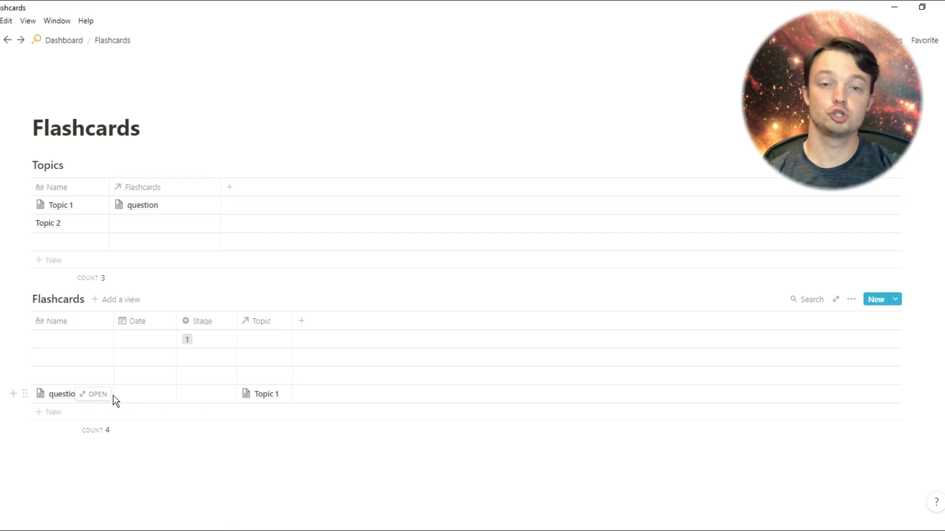
Create a 'New Flashcard' template with Stage 1, then open the question flashcard as a page
click(899, 300)
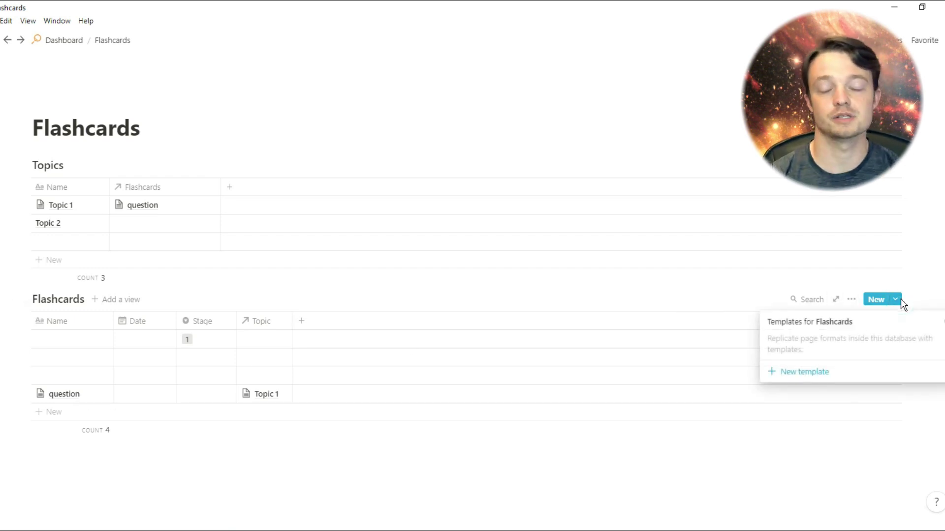
click(863, 372)
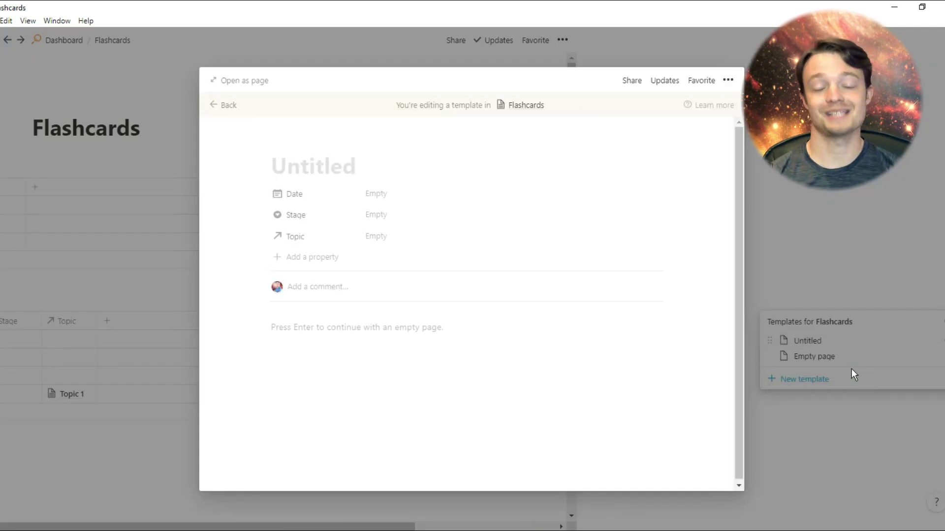
text(New F)
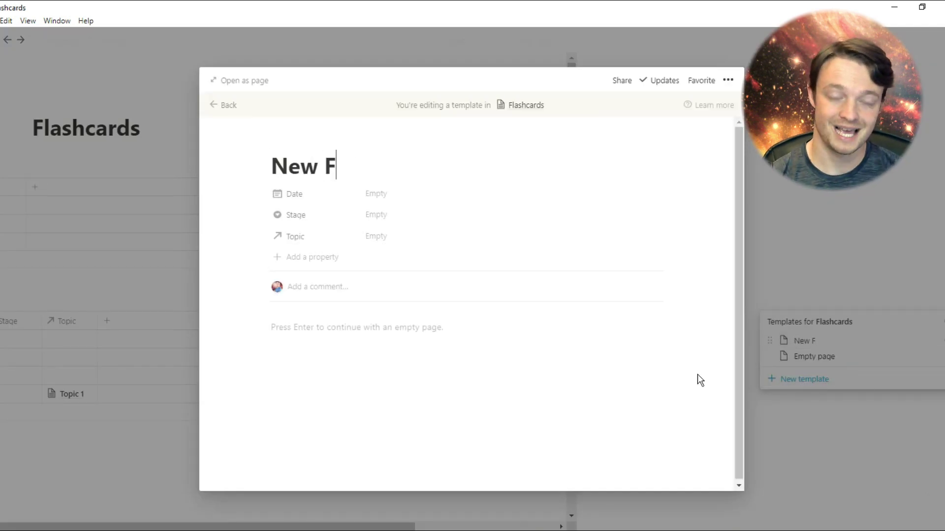
text(lashcard)
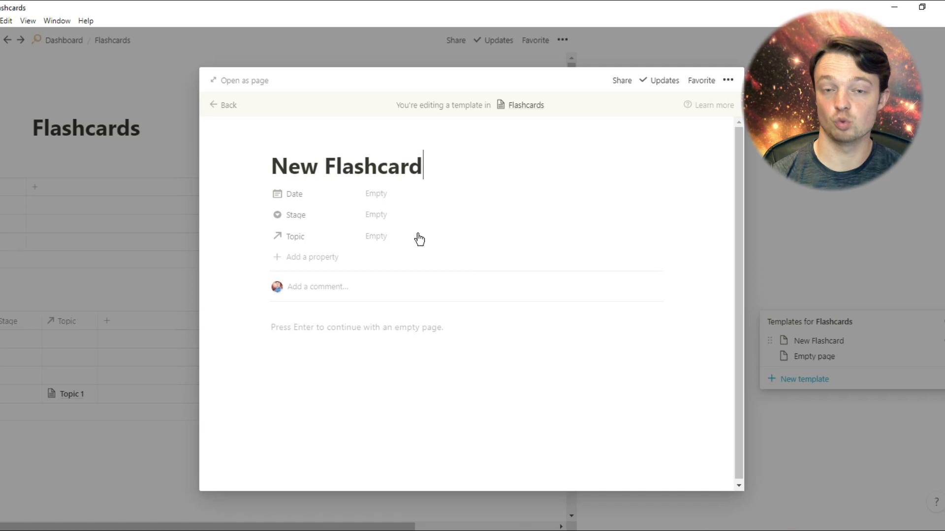
click(412, 224)
click(383, 250)
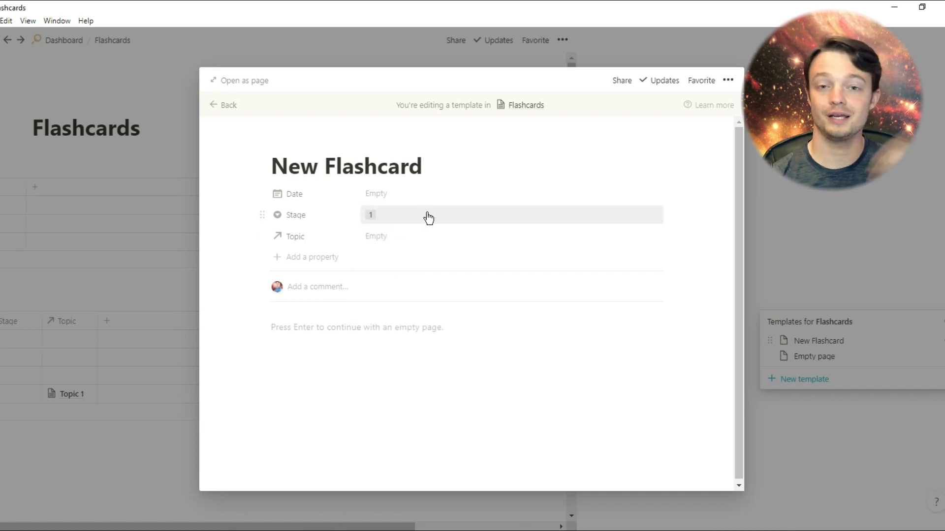
click(178, 216)
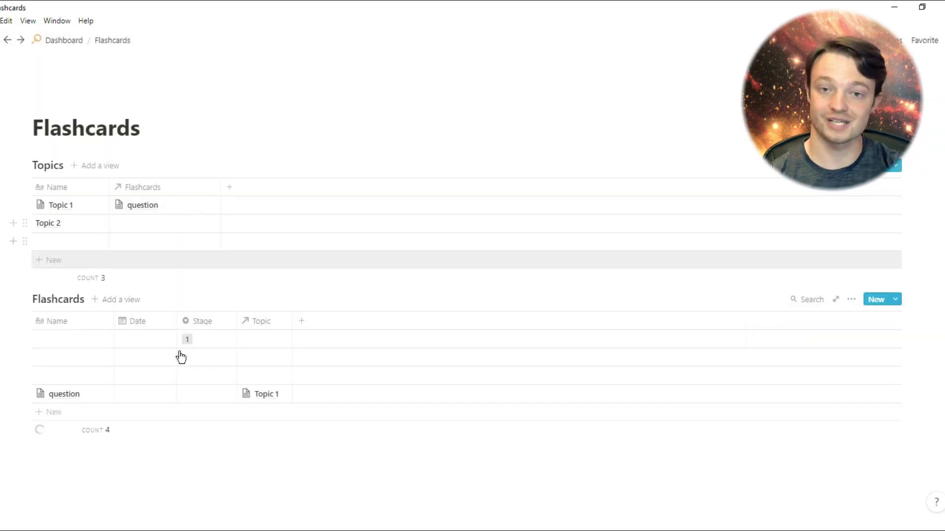
click(108, 395)
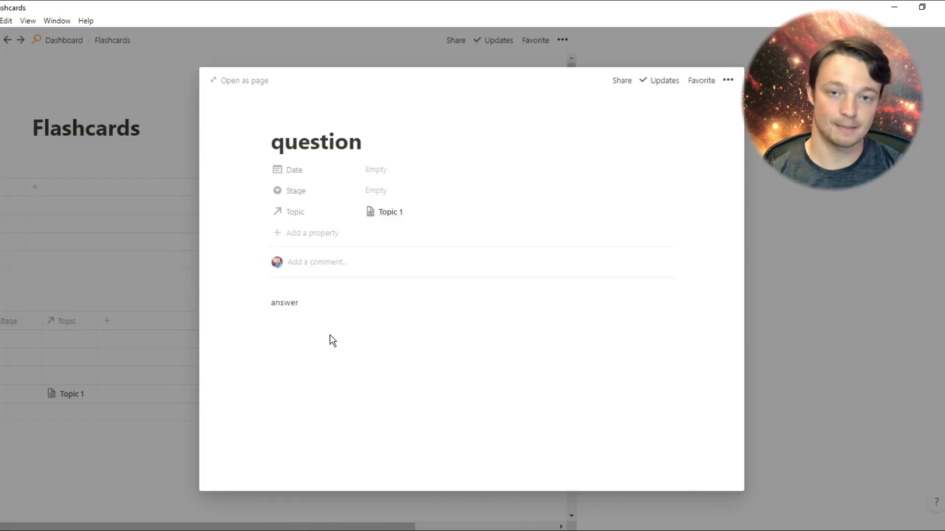
Delete the answer block, apply the New Flashcard template to the question card, and close it
drag(328, 334, 328, 293)
key(BackSpace)
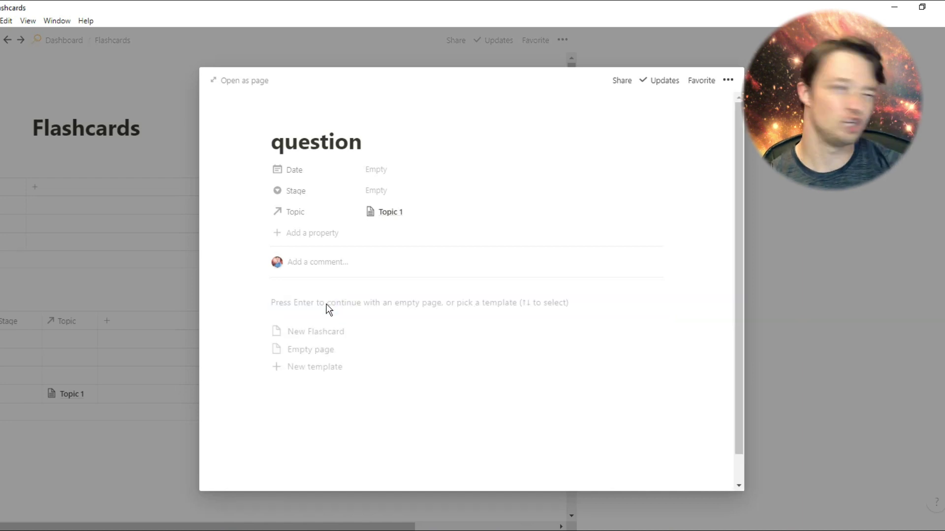
click(328, 334)
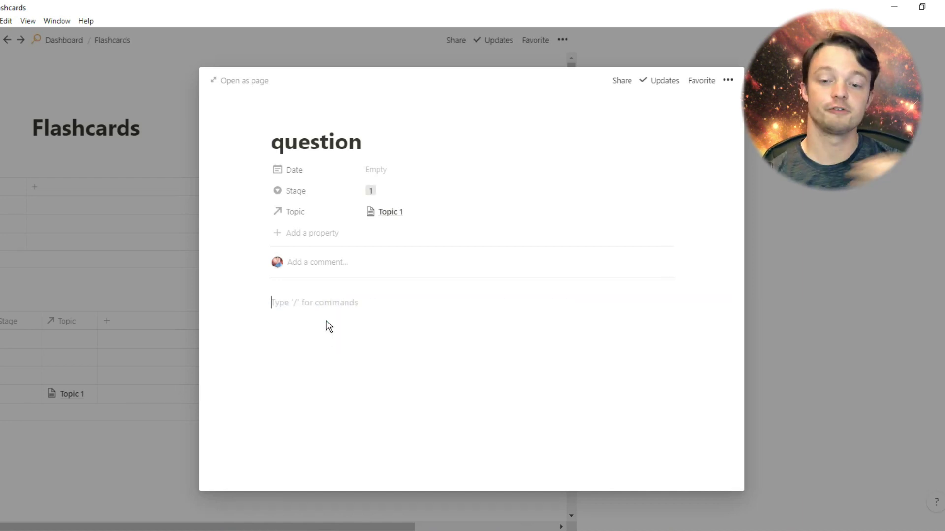
click(315, 302)
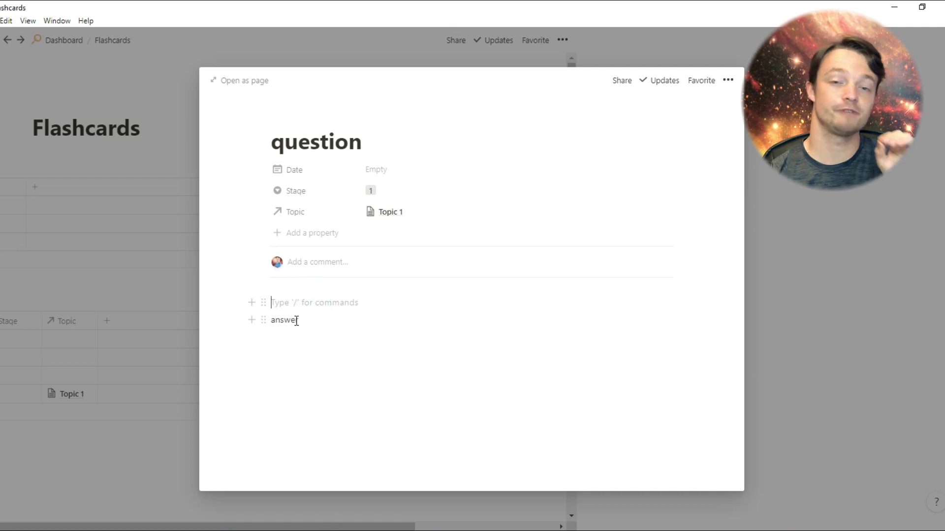
click(153, 316)
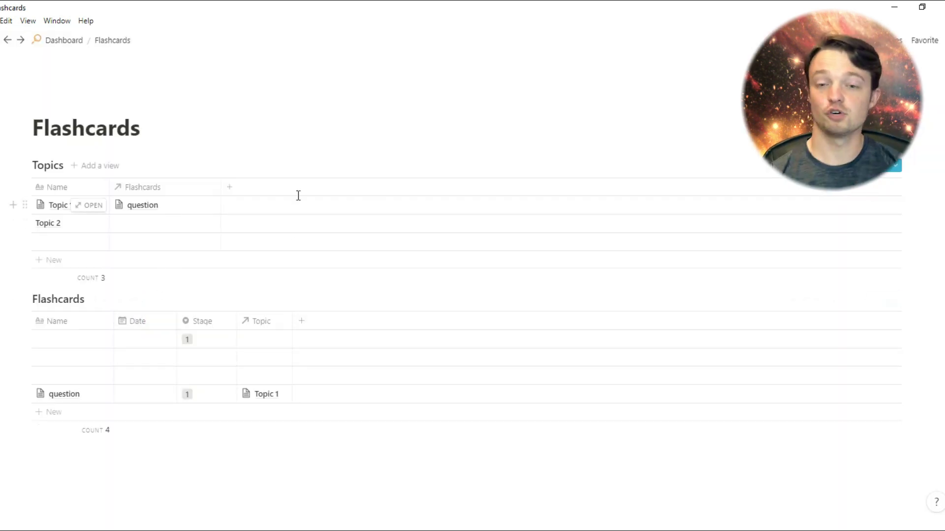
Edit the New Topic template and add a second filter rule to its Flashcards list
click(895, 166)
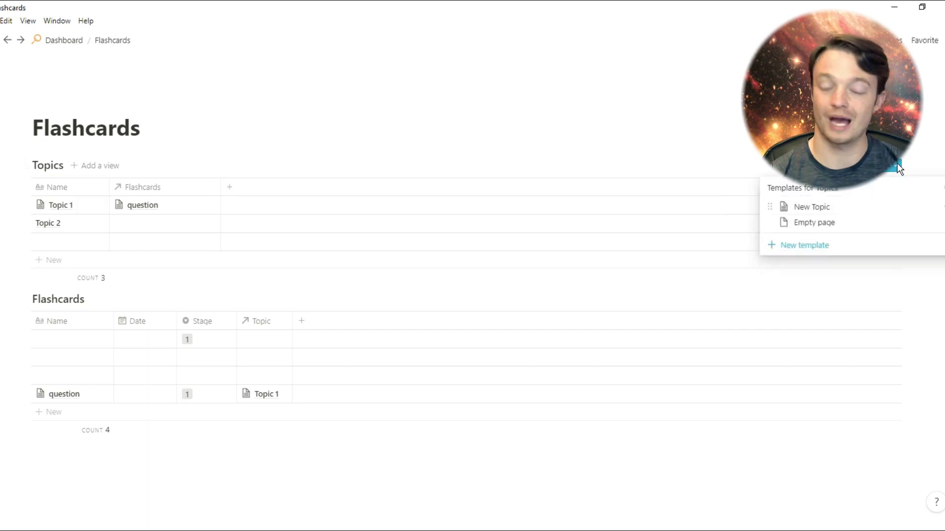
click(900, 207)
click(885, 186)
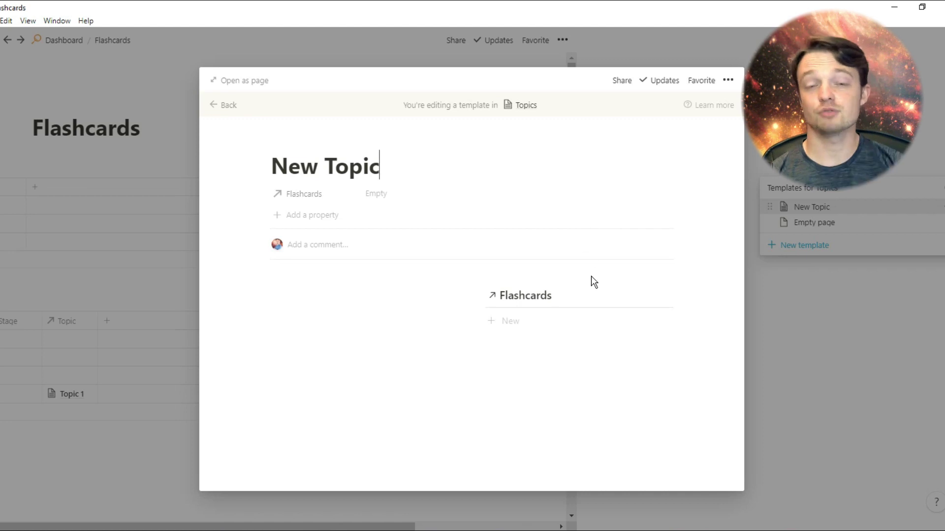
click(625, 296)
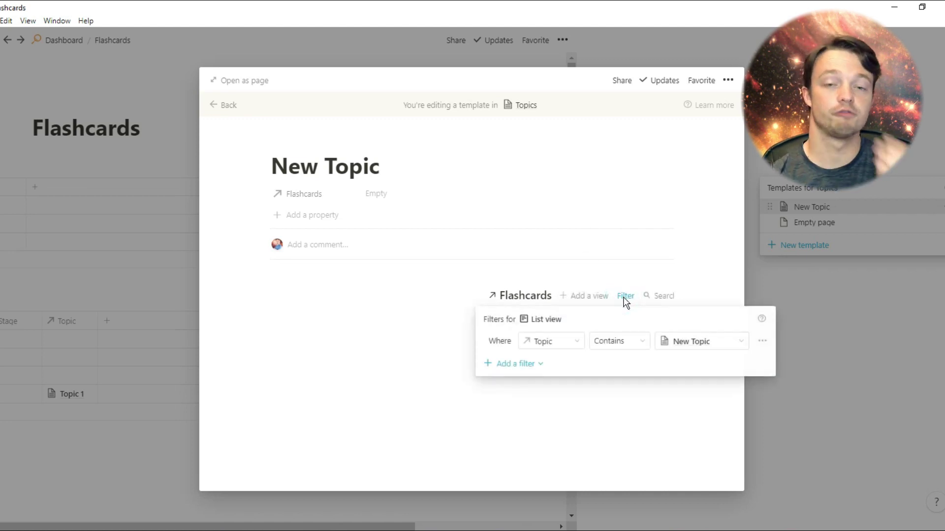
click(541, 364)
click(540, 384)
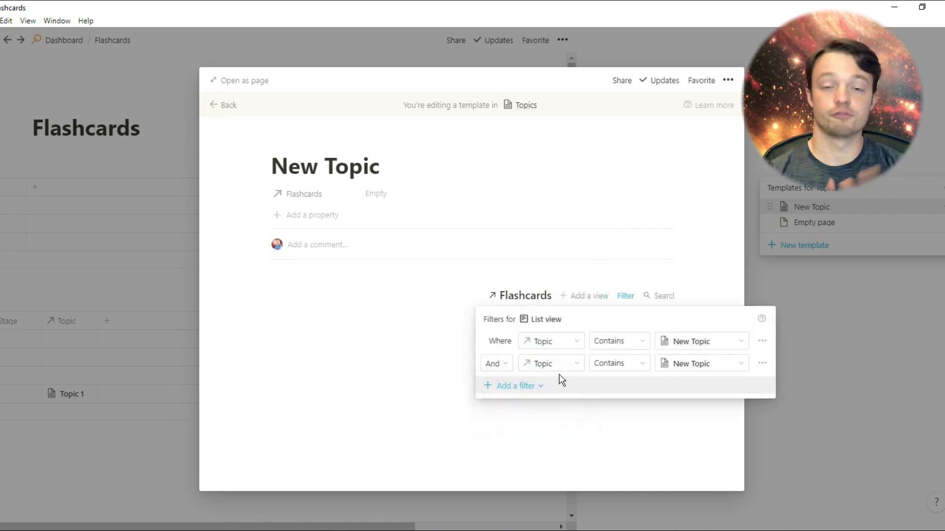
Set the new rule to Date is on or before Today and close the template
click(576, 364)
click(555, 428)
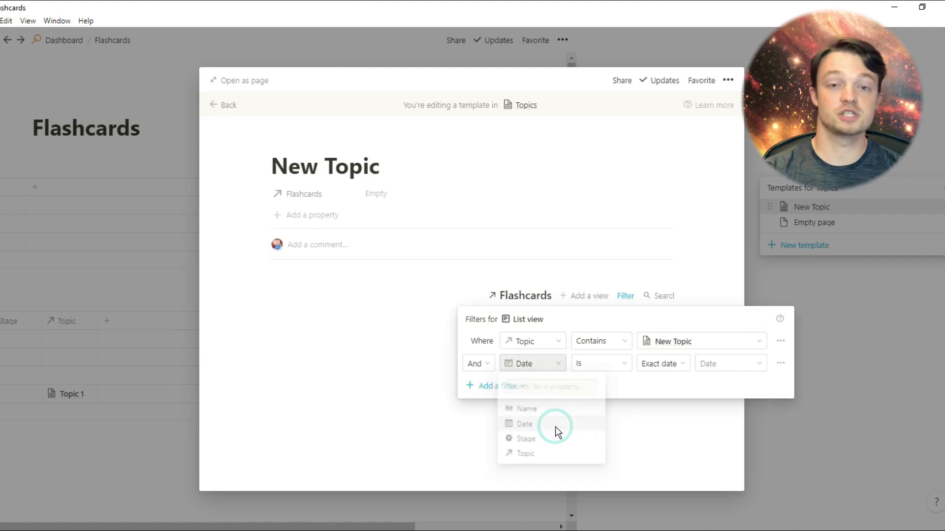
click(622, 365)
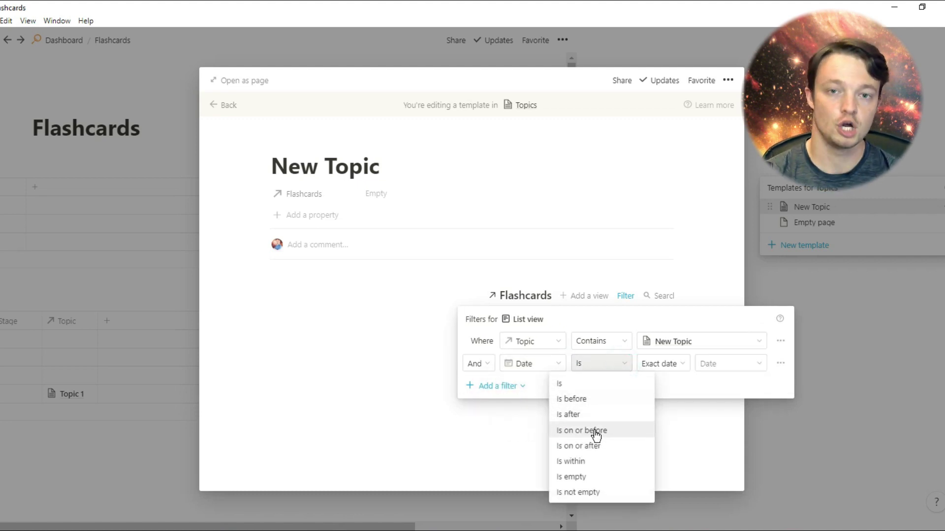
click(569, 432)
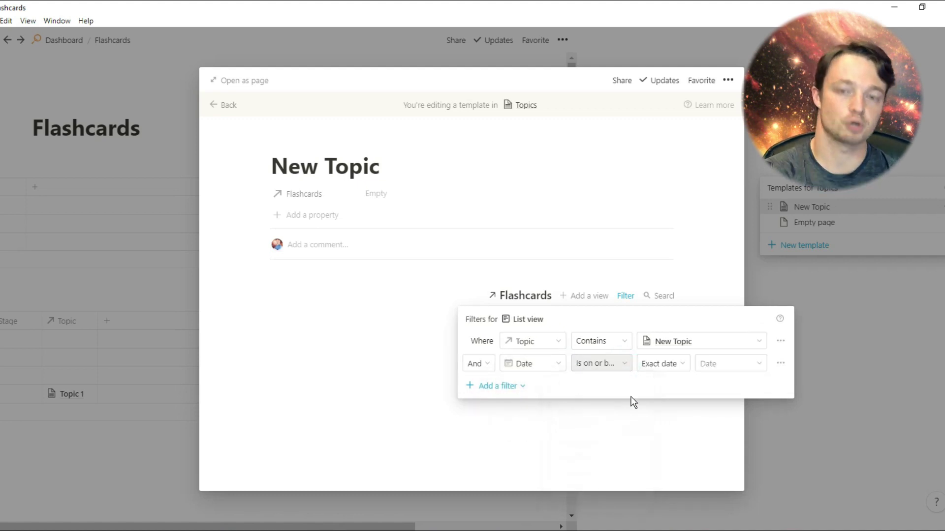
click(664, 367)
click(661, 383)
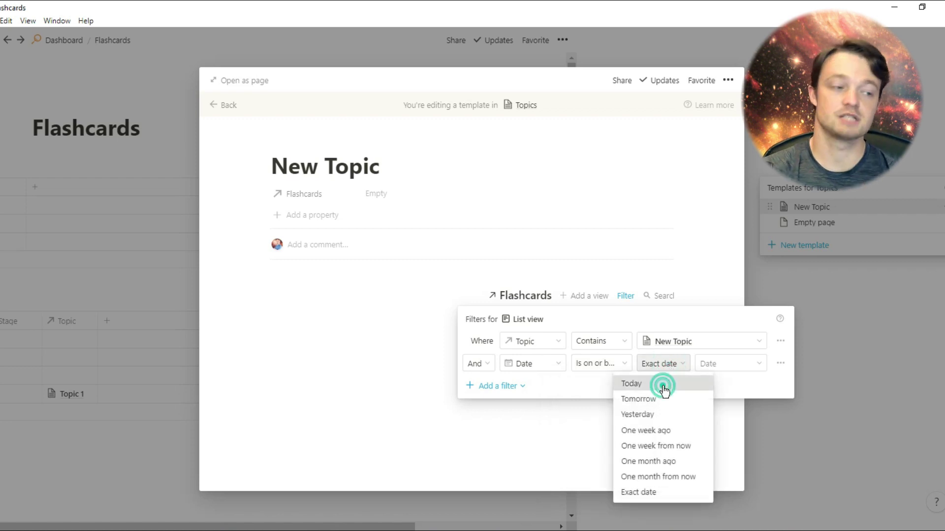
click(349, 320)
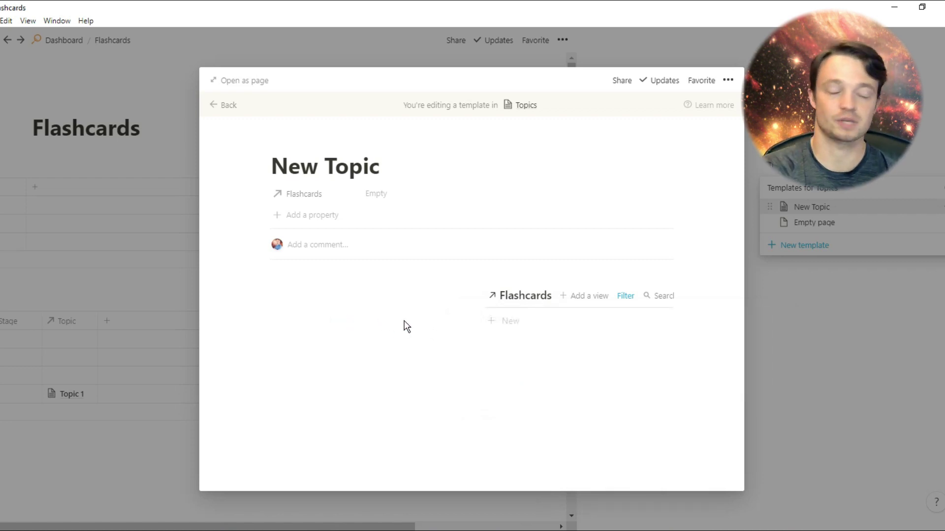
click(152, 275)
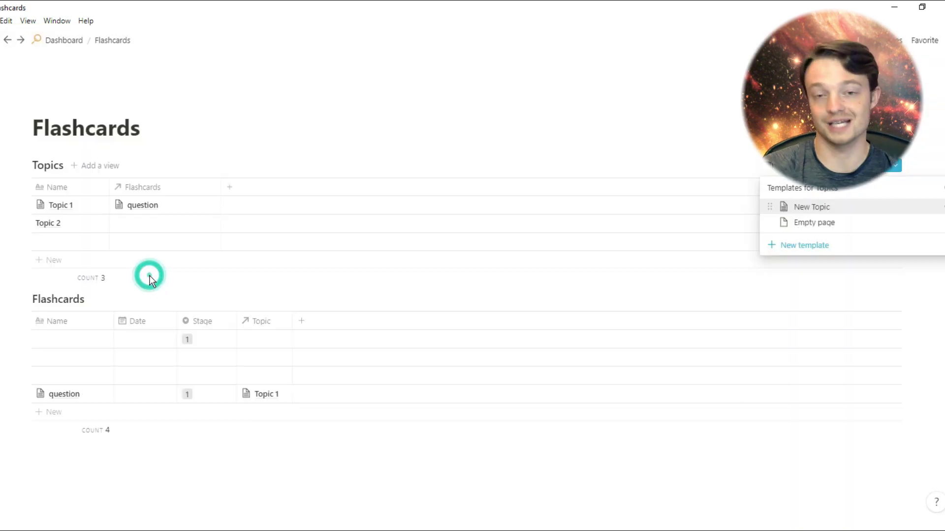
click(96, 394)
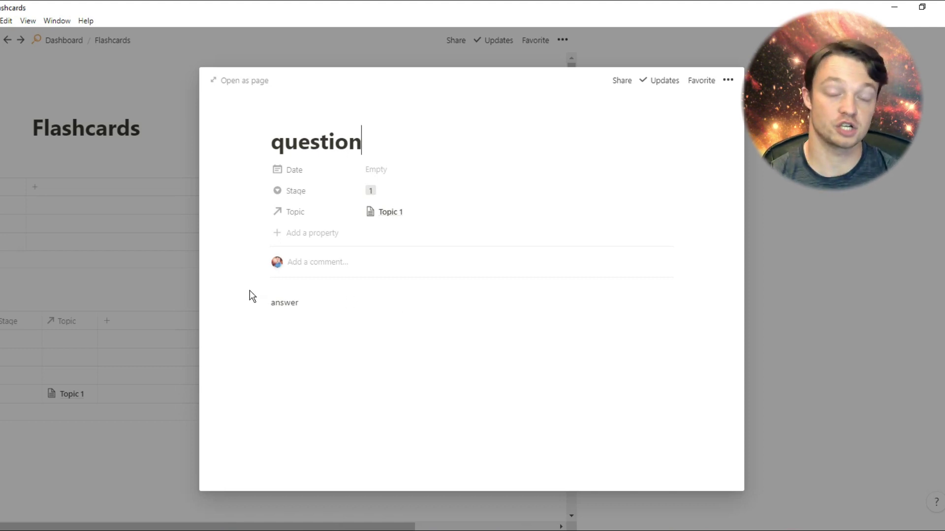
click(108, 387)
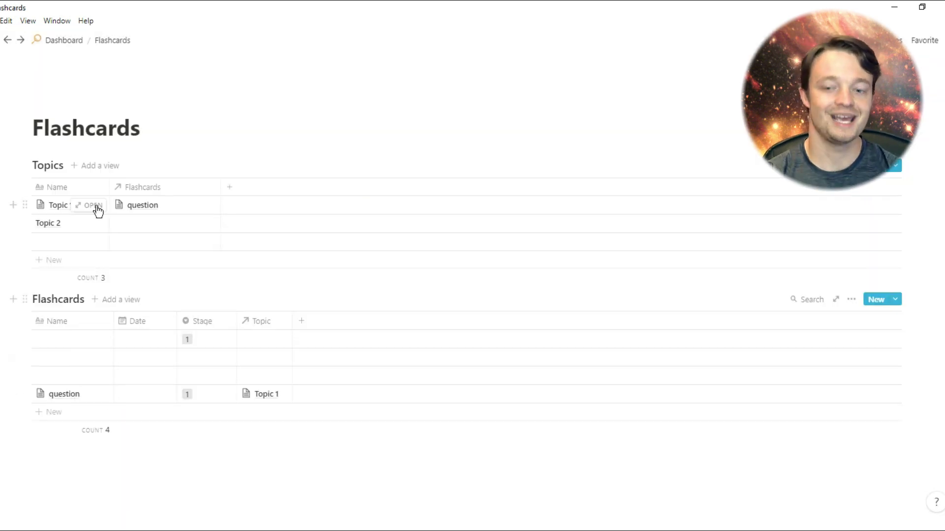
click(96, 206)
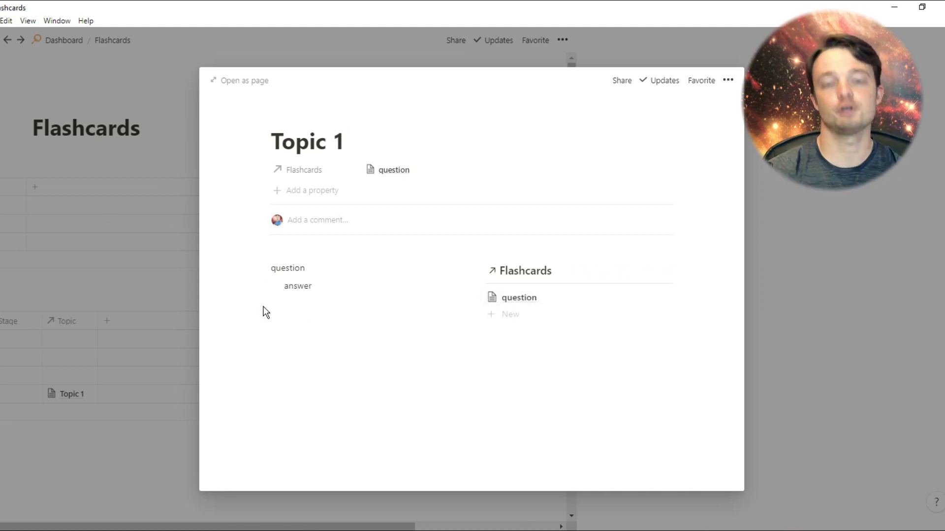
click(144, 265)
Apply the New Topic template to Topic 2 and add a 'question' card with an indented answer
click(99, 226)
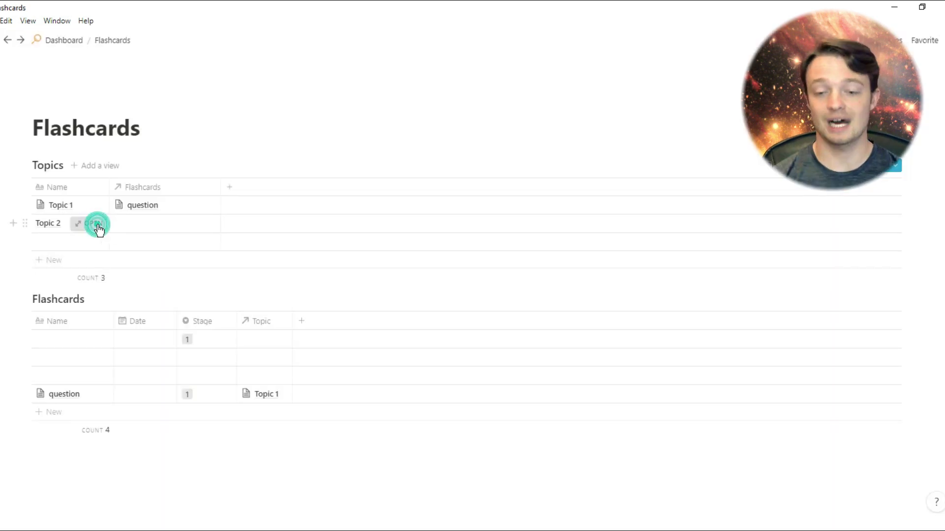
click(301, 289)
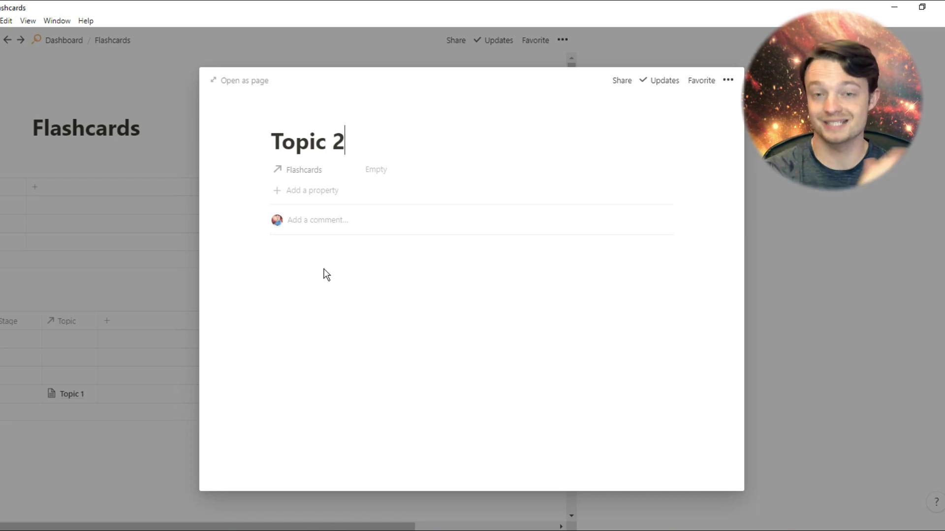
click(302, 269)
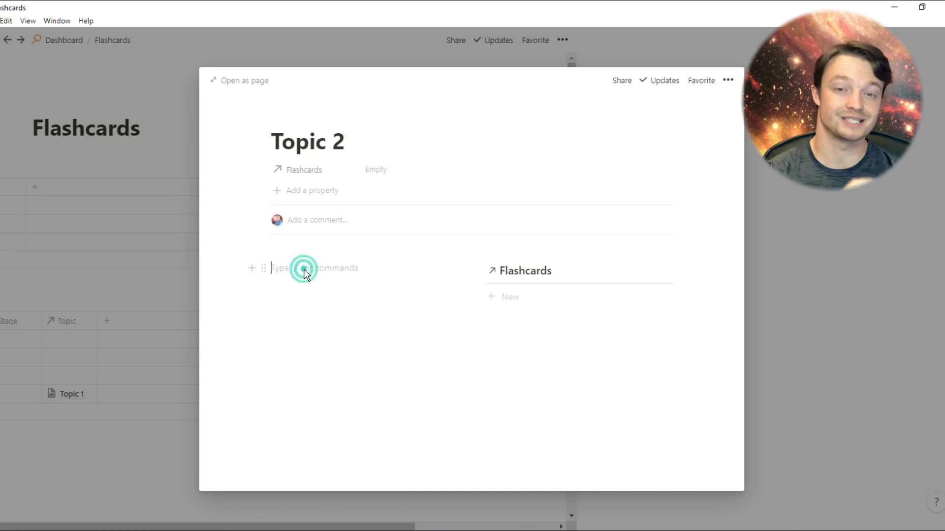
text(question)
key(Return)
key(Tab)
text(a)
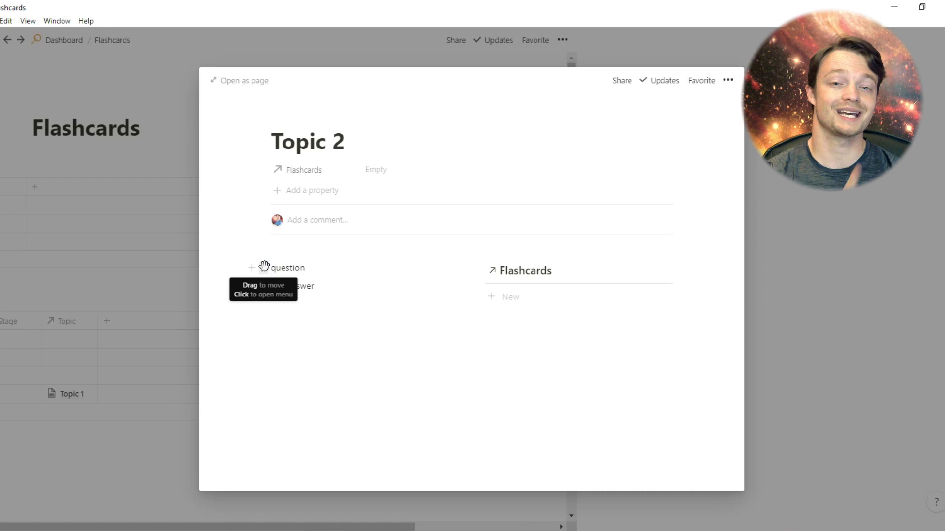
drag(264, 266, 501, 286)
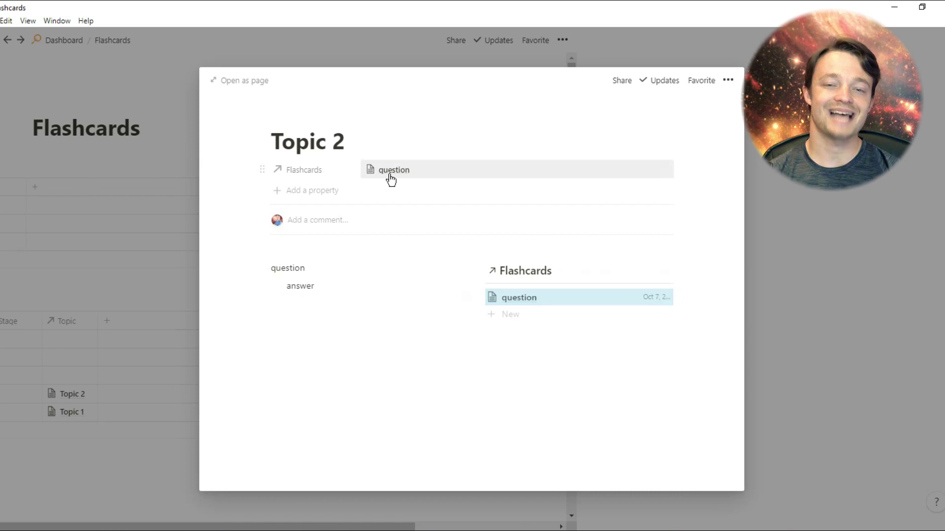
Set the new Topic 2 question card's date to Oct 6, 2020
click(116, 255)
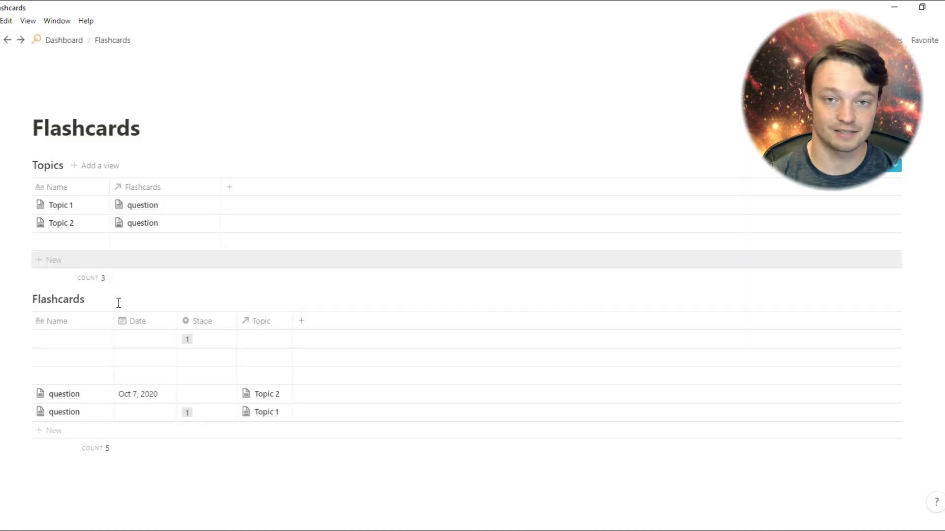
click(127, 396)
click(153, 194)
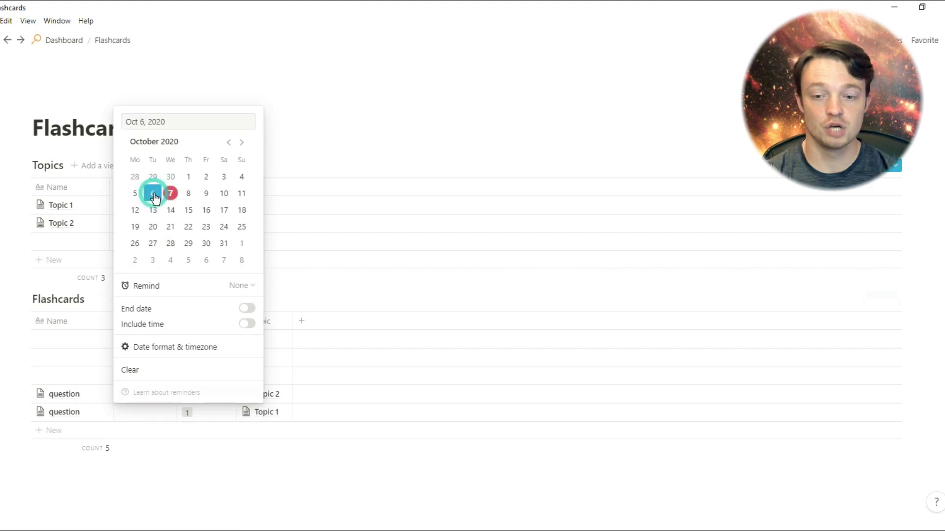
click(90, 400)
Add a second 'question' with an indented 'answer' to Topic 2's Flashcards list
click(88, 227)
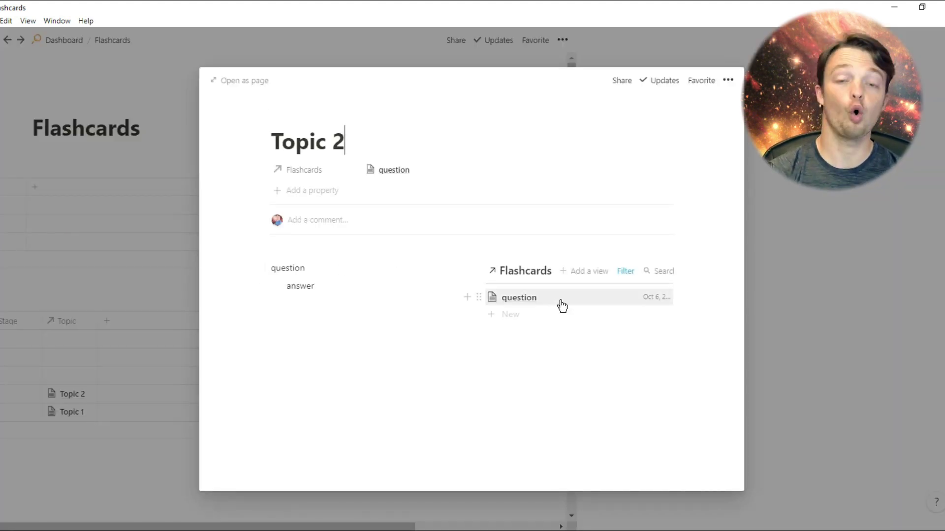
click(290, 309)
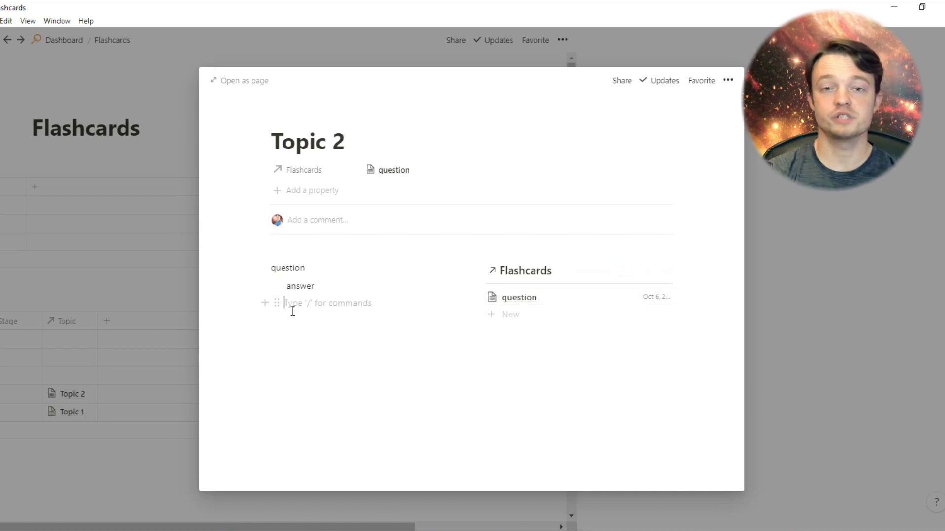
key(shift+Tab)
text(question)
key(Return)
key(Tab)
text(answer)
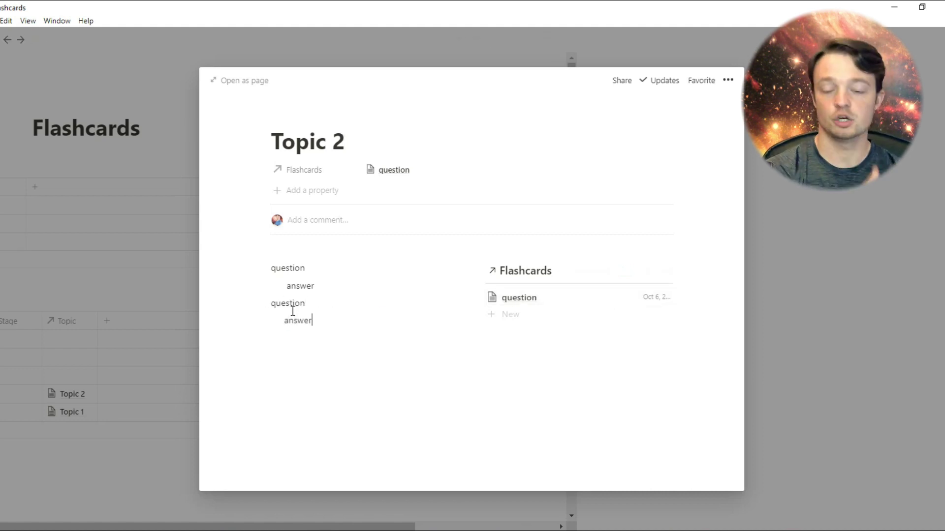
drag(262, 303, 507, 312)
click(163, 338)
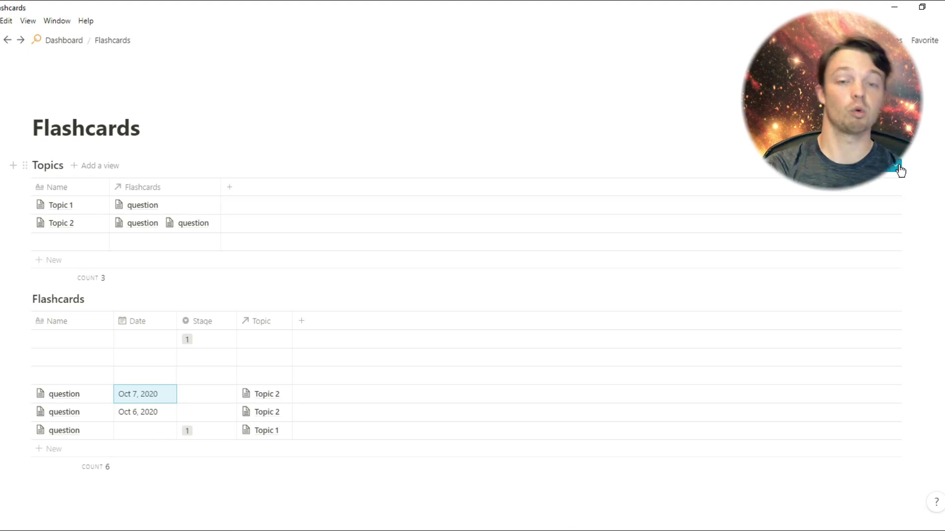
Clear the blank row's Stage and paste Stage 1 into both Topic 2 cards
click(208, 340)
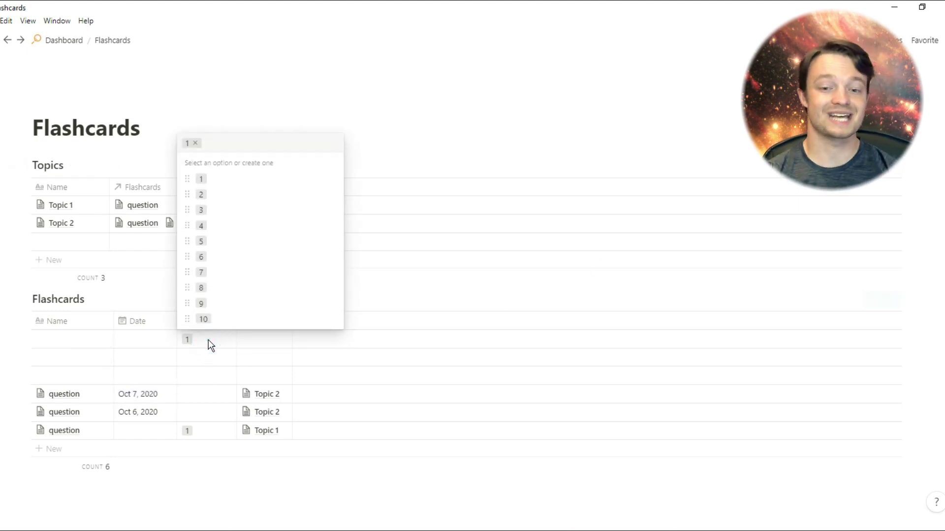
key(Escape)
key(BackSpace)
key(Down)
key(Down)
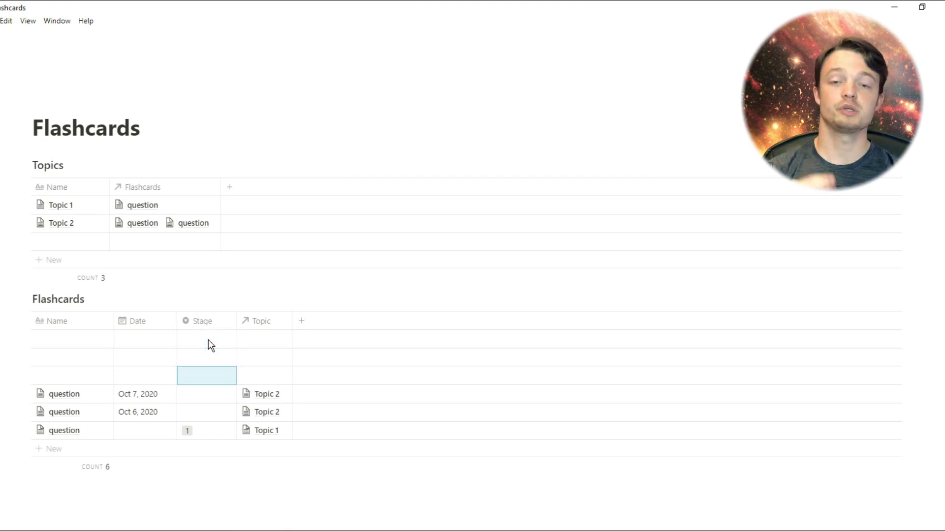
key(Down)
key(Down)
key(Down)
key(Up)
key(shift+Up)
text(1 1)
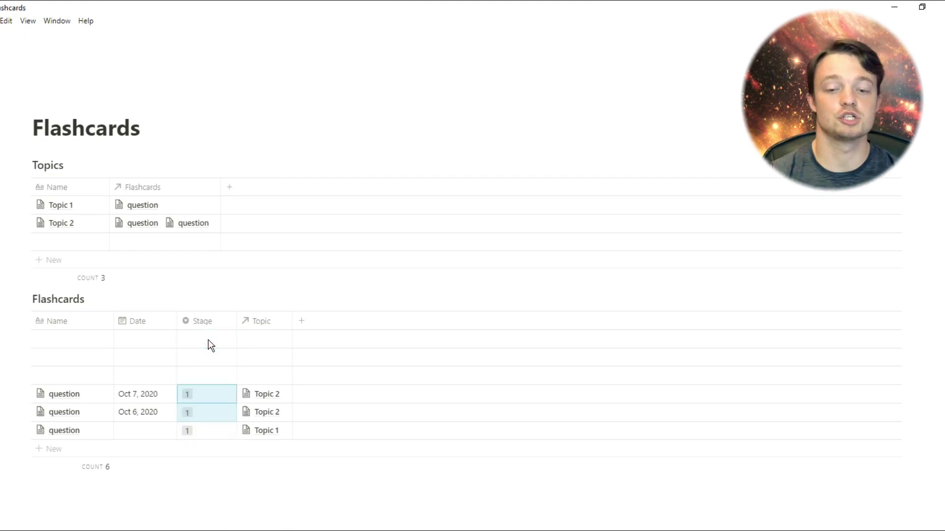
Set the Topic 1 card's date to Oct 8, 2020
click(138, 430)
click(189, 231)
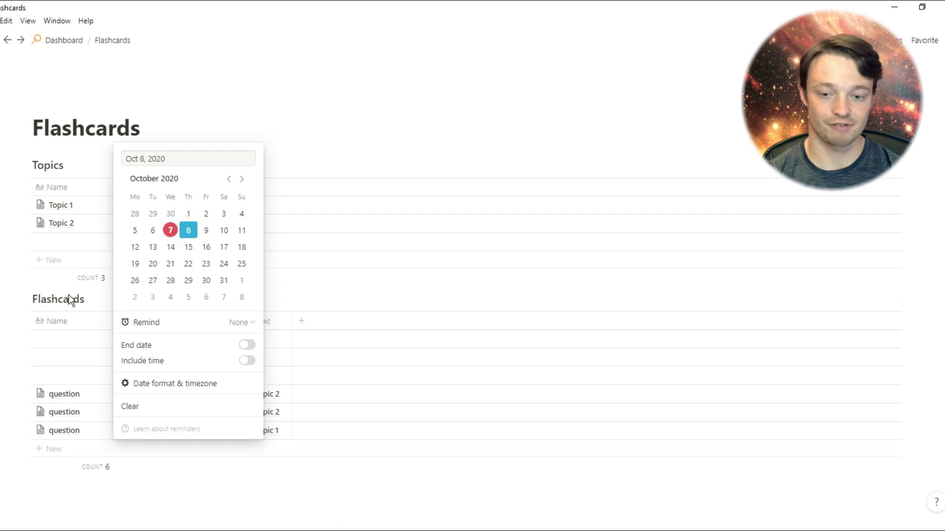
key(Escape)
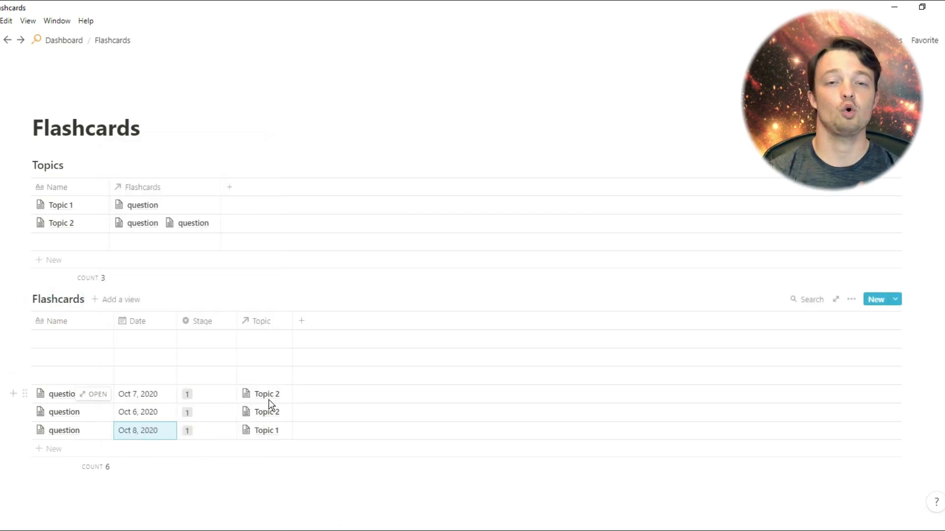
Add a 'Review' formula property with the nested dateAdd review-date formula and narrow the column
click(301, 321)
mouse_move(314, 386)
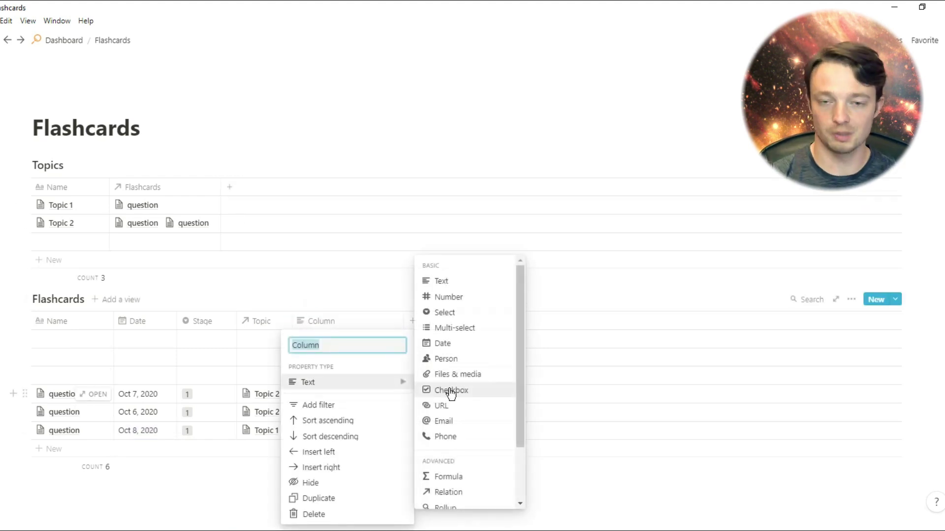
text(Review)
click(458, 477)
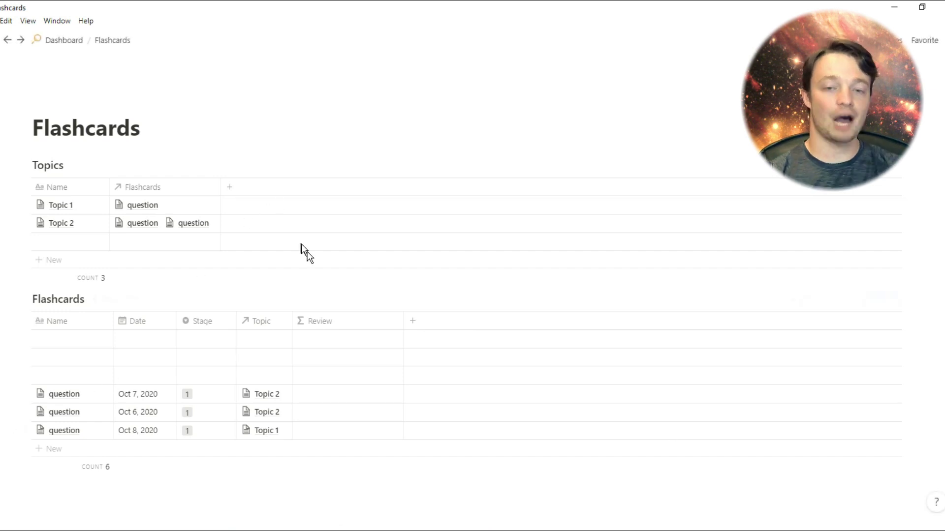
click(308, 386)
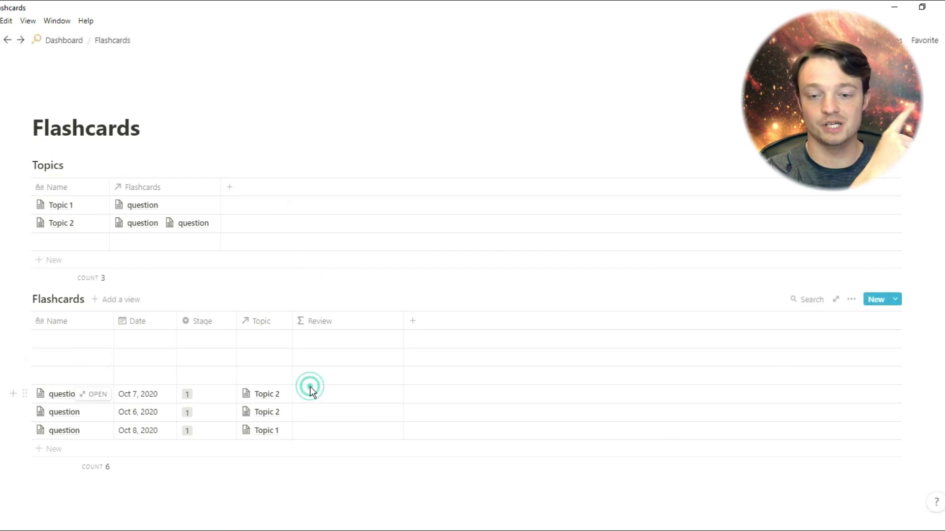
click(243, 303)
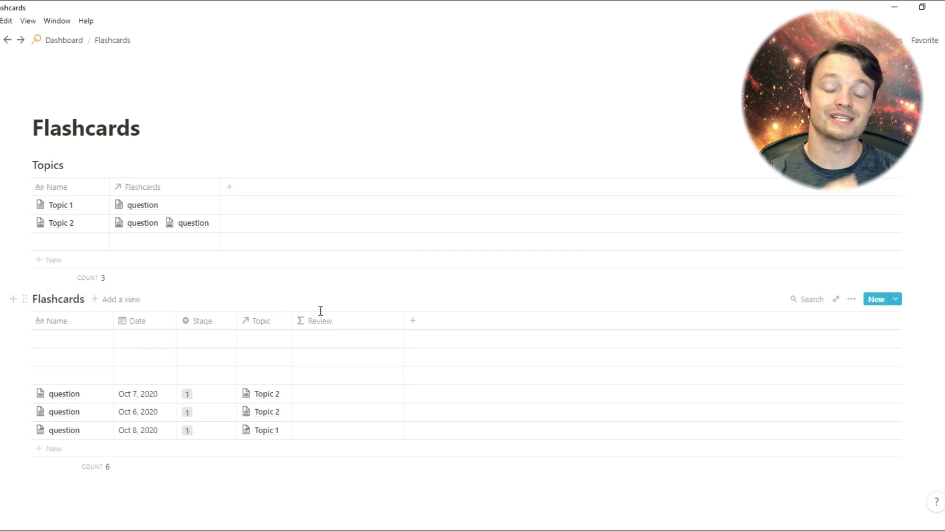
click(325, 395)
text((prop("Stage") == "2") ? dateAdd(prop("Date"), 1, "days") : ((prop("Stage") == "3") ? dateAdd(prop("Date"), 3, "days") : ((prop("Stage") == "4") ? dateAdd(prop("Date"), 7, "days") : ((prop("Stage") == "5") ? dateAdd(prop("Date"), 15, "days") : ((prop("Stage") == "6") ? dateAdd(prop("Date"), 31, "days") : ((prop("Stage") == "7") ? dateAdd(prop("Date"), 63, "days") : ((prop("Stage") == "8") ? dateAdd(prop("Date"), 127, "days") : ((prop("Stage") == "9") ? dateAdd(prop("Date"), 255, "days") : ((prop("Stage") == "10") ? dateAdd(prop("Date"), 501, "days") : prop("Date"))))))))))
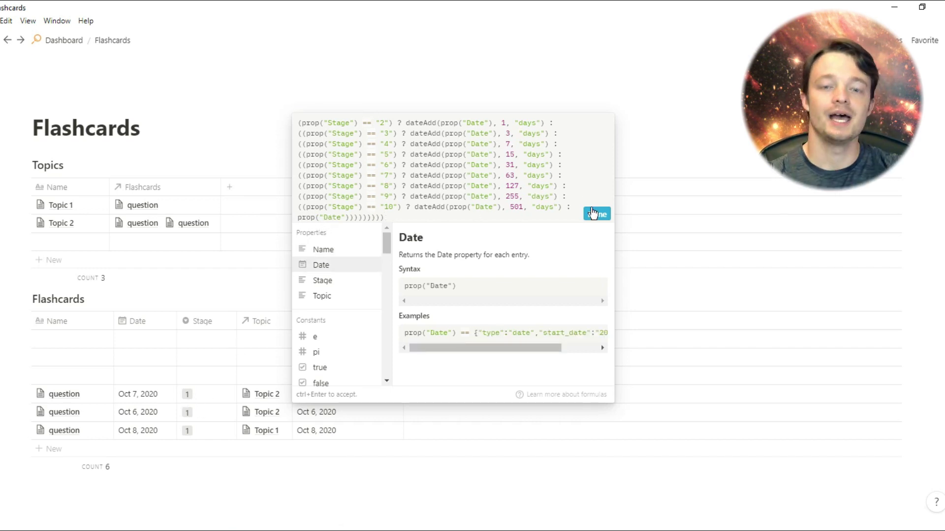
click(592, 213)
drag(404, 320, 356, 319)
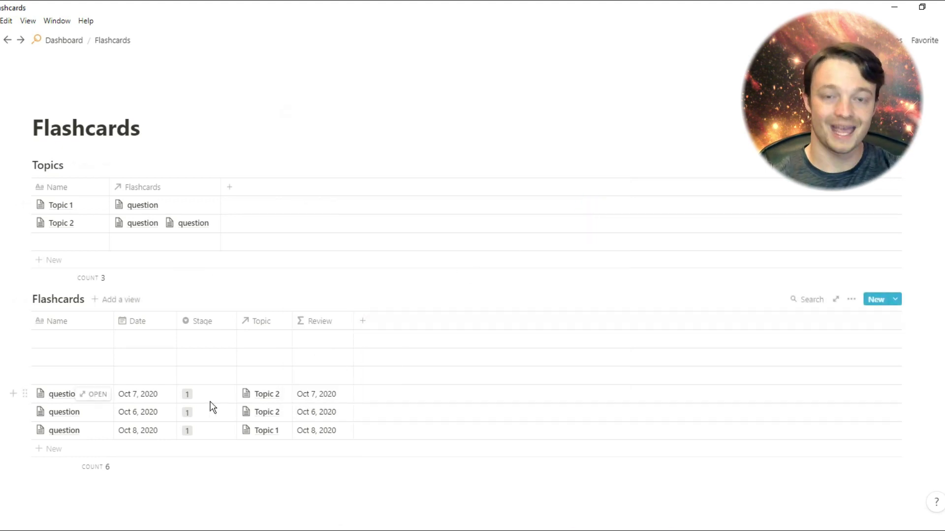
Test the Topic 1 card's Stage at 2 and 3, then set it back to 1
click(195, 432)
click(217, 285)
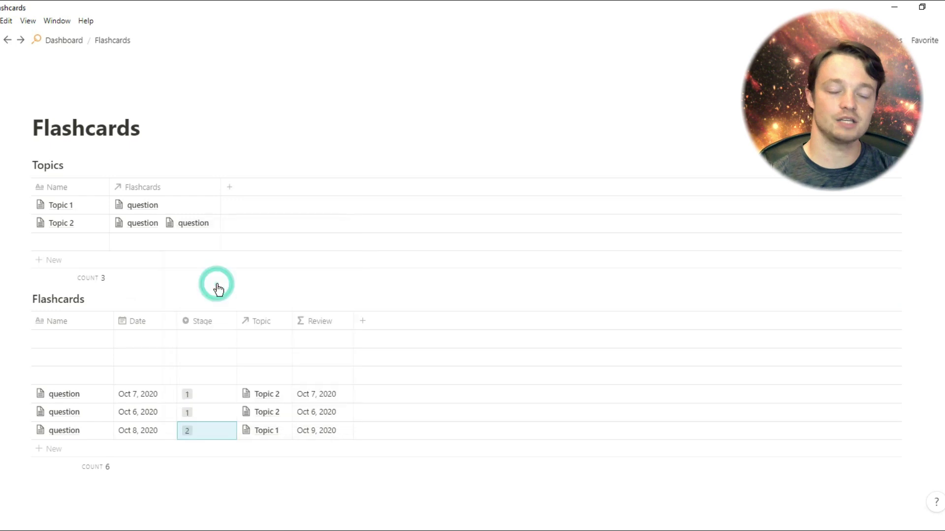
click(196, 431)
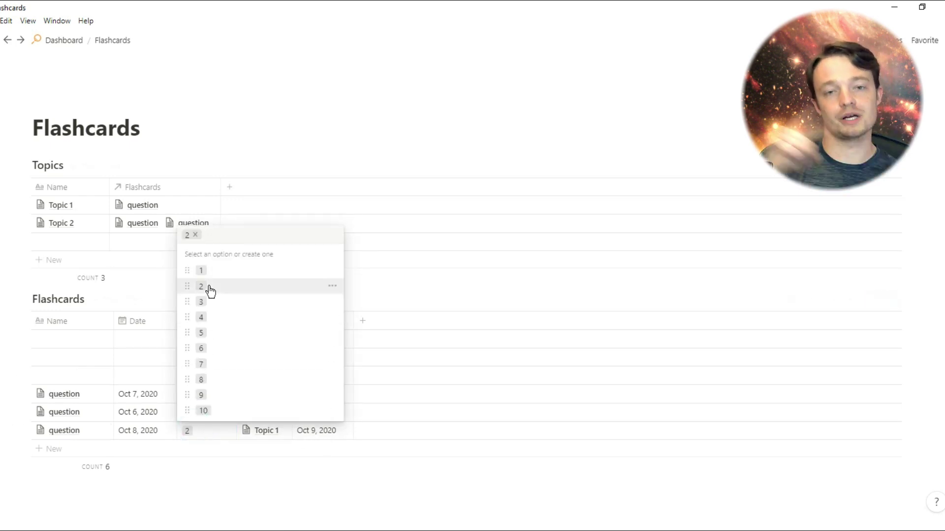
click(211, 304)
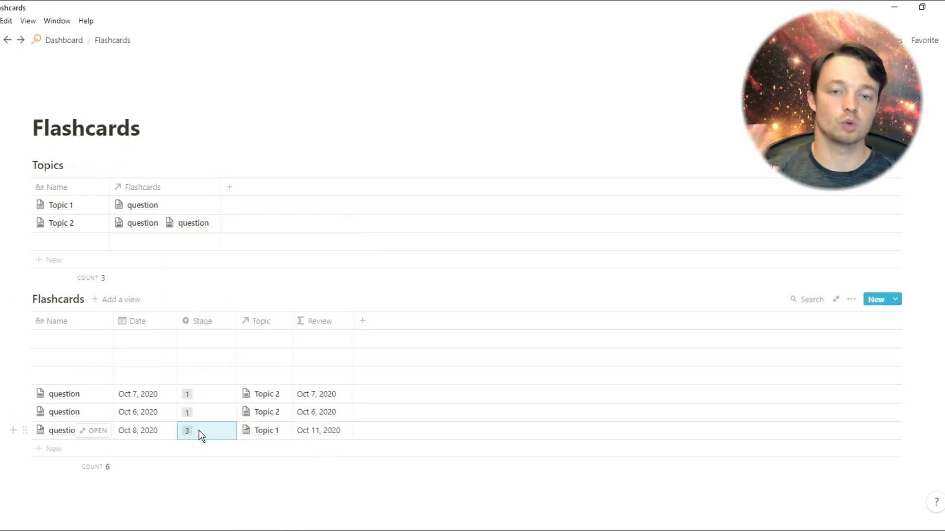
click(199, 430)
click(211, 271)
Add a 'Due' formula property with prop("Review") <= now()
click(362, 321)
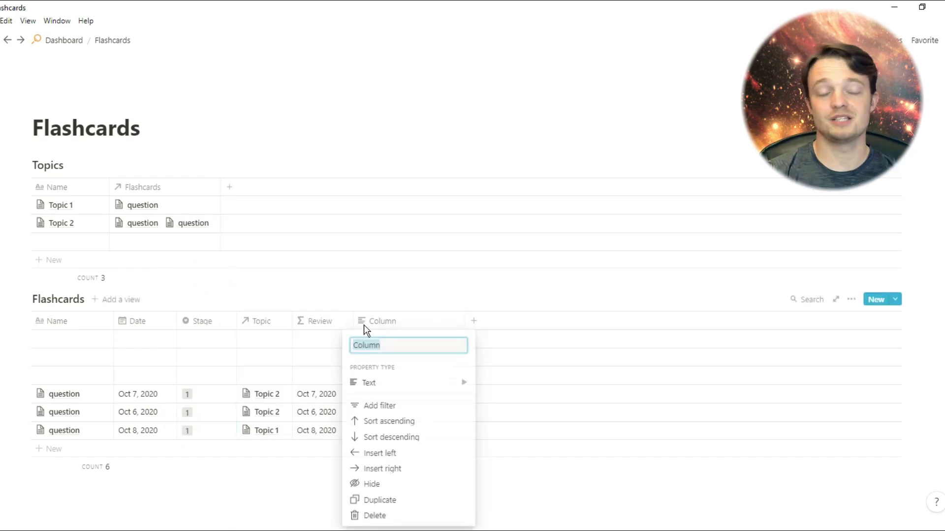
mouse_move(384, 383)
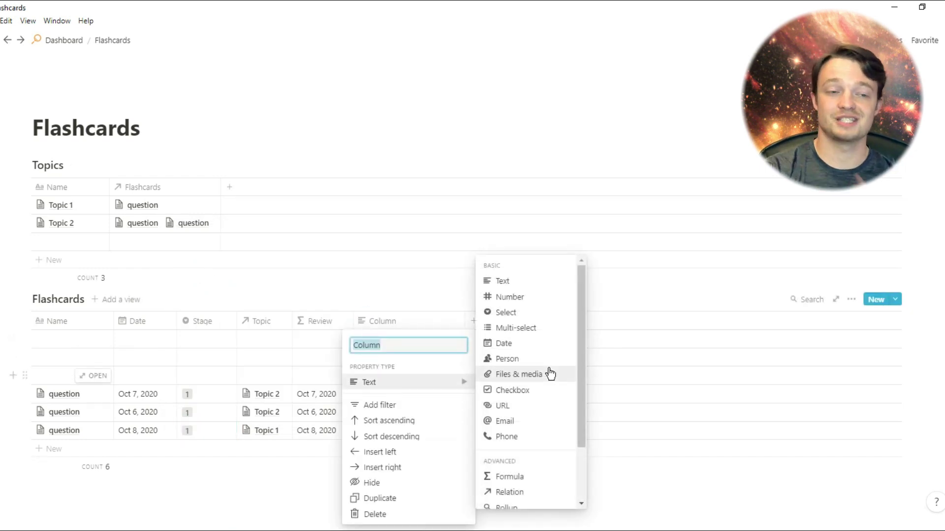
text(Due)
click(540, 485)
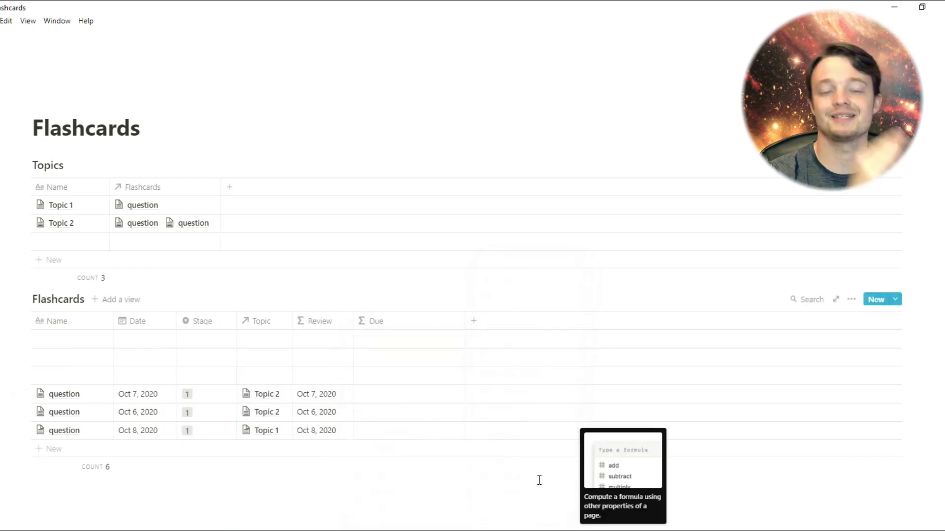
click(388, 394)
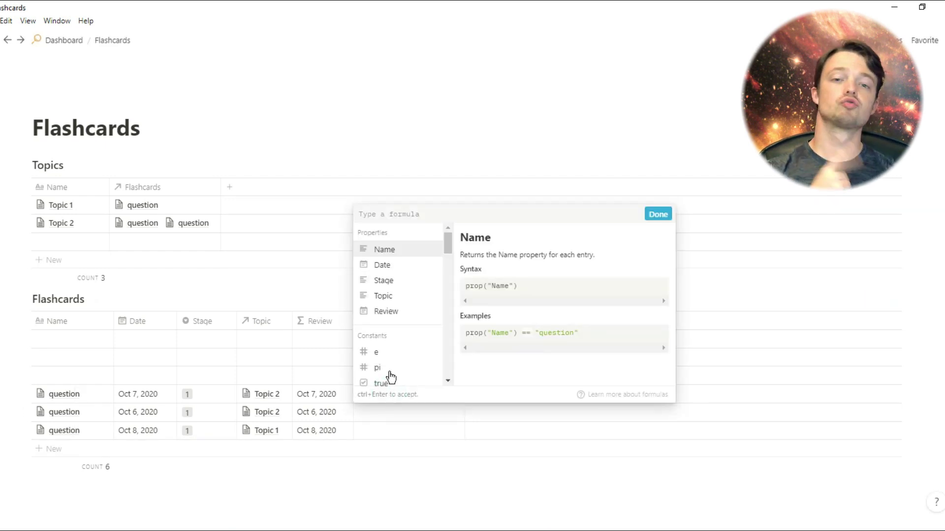
click(392, 314)
text(<now())
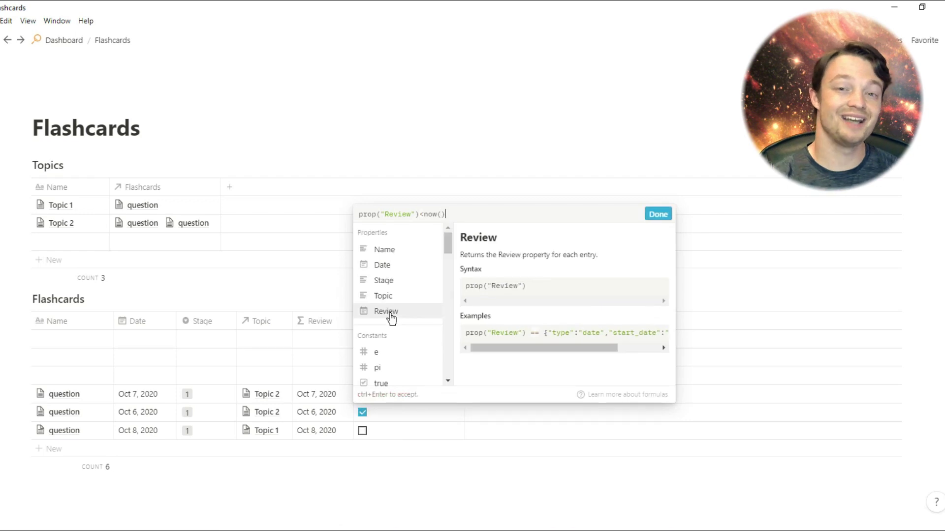
click(424, 215)
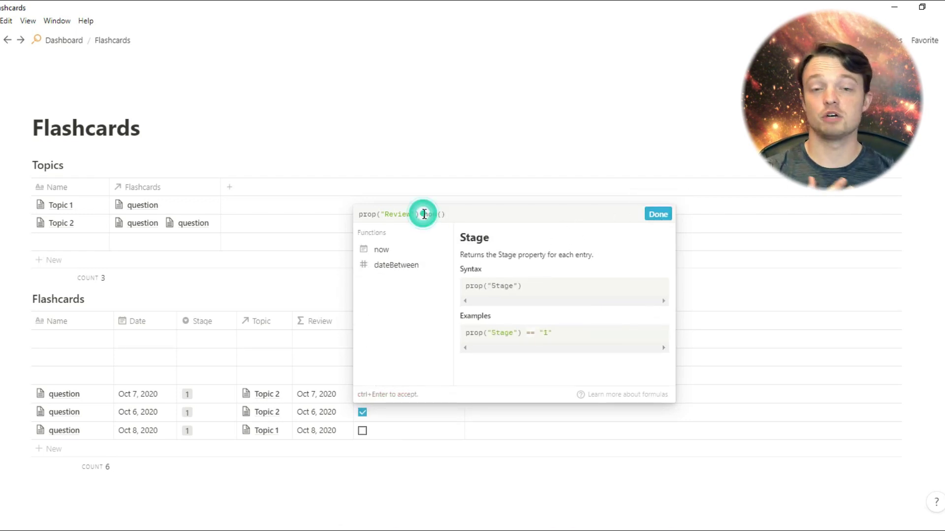
click(658, 214)
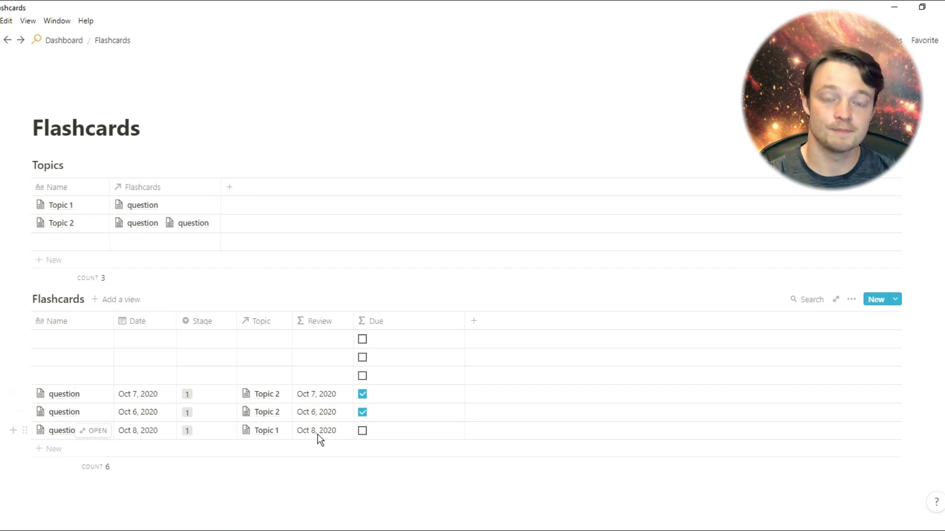
Set Stage to 2 on the Oct 6 and Oct 7 Topic 2 cards
click(205, 415)
click(215, 274)
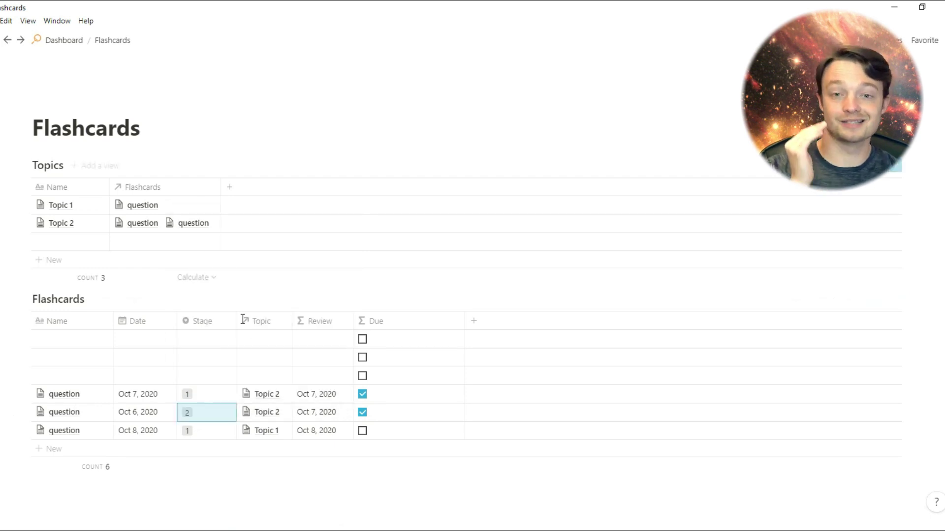
click(201, 395)
click(208, 254)
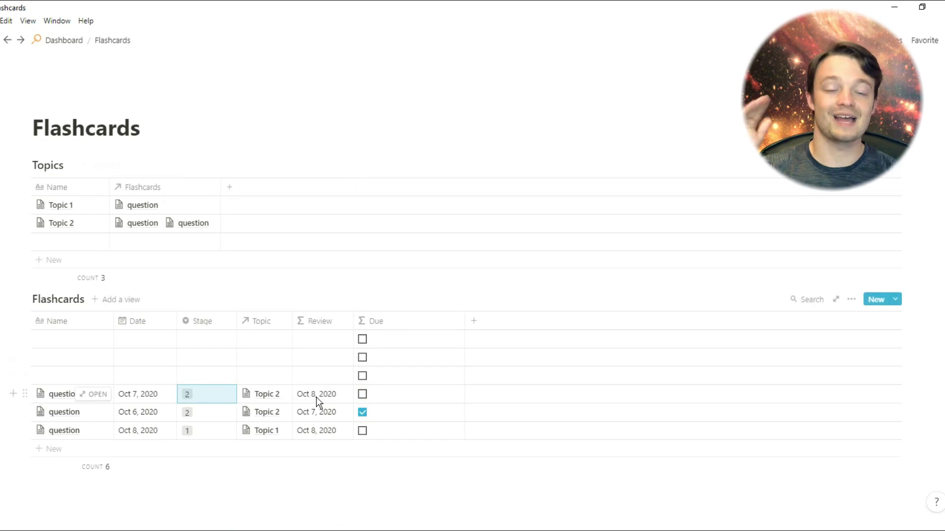
Add a new rollup property to the Topics table
click(231, 190)
mouse_move(246, 254)
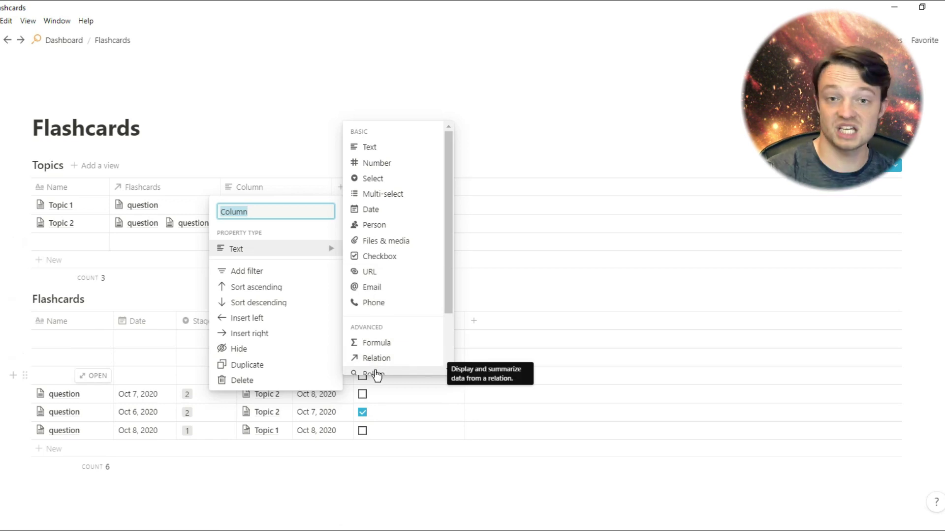
text(D)
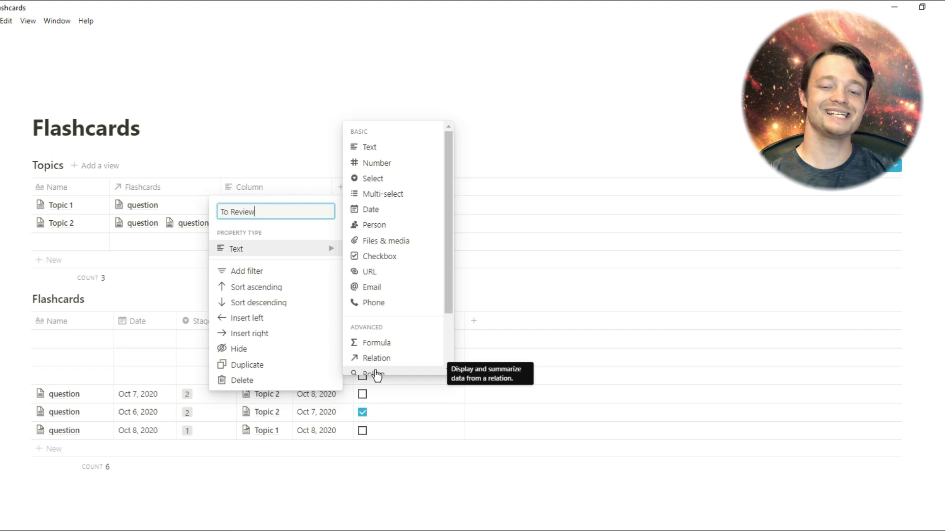
click(375, 374)
Roll up the Flashcards relation's Due property as Checked count, and narrow the To Review column
click(274, 209)
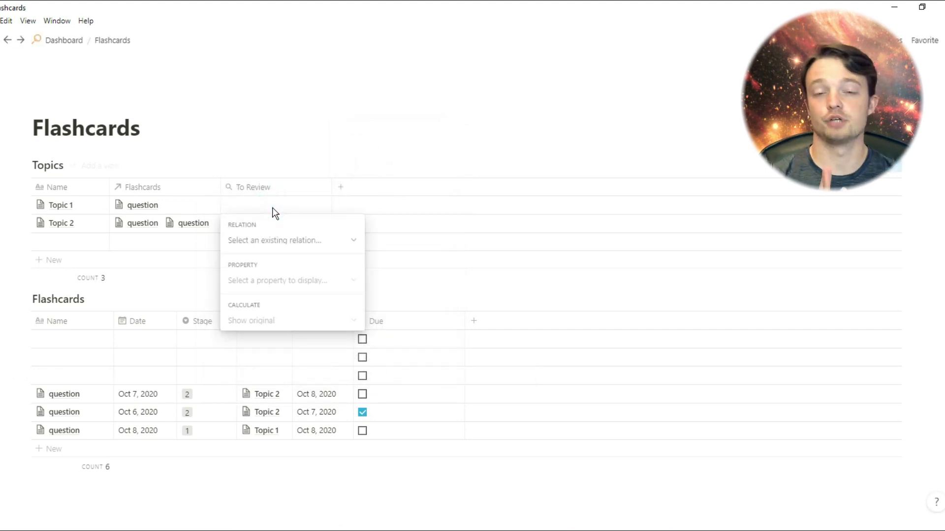
click(274, 243)
click(276, 285)
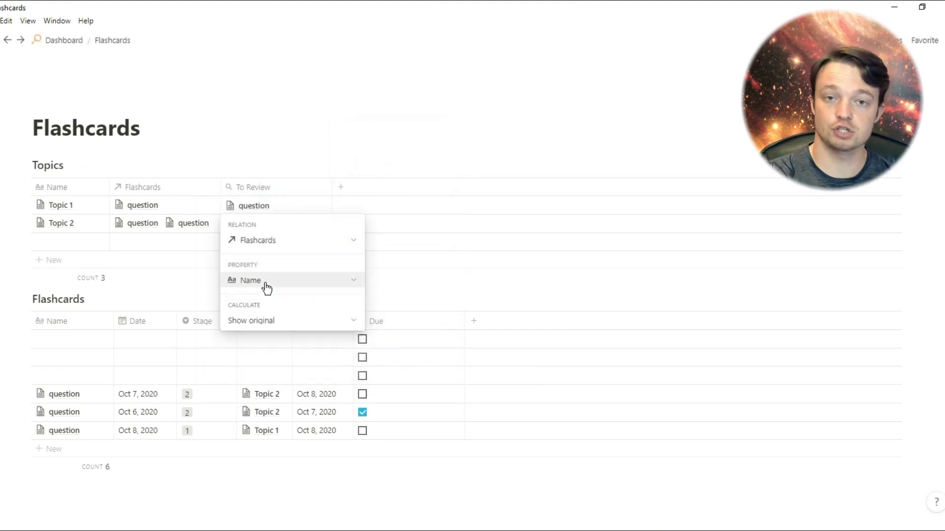
click(265, 284)
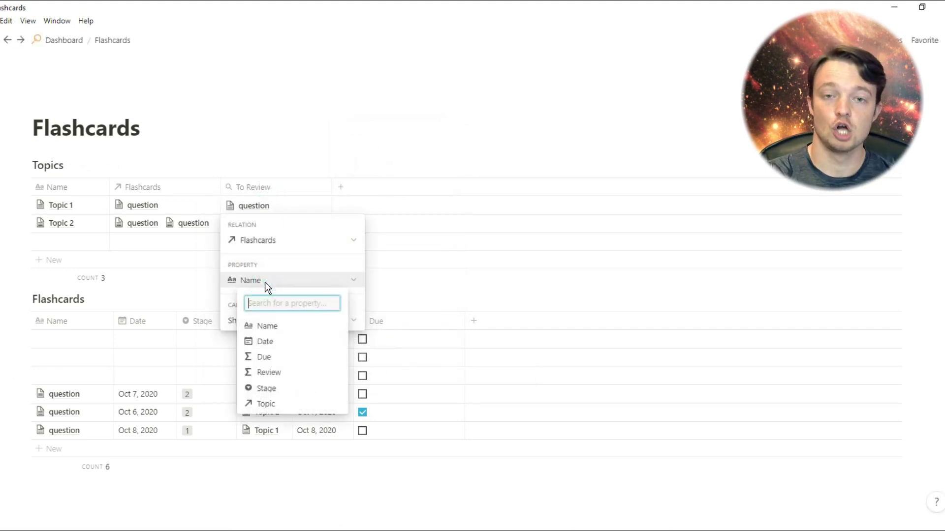
click(278, 361)
click(271, 322)
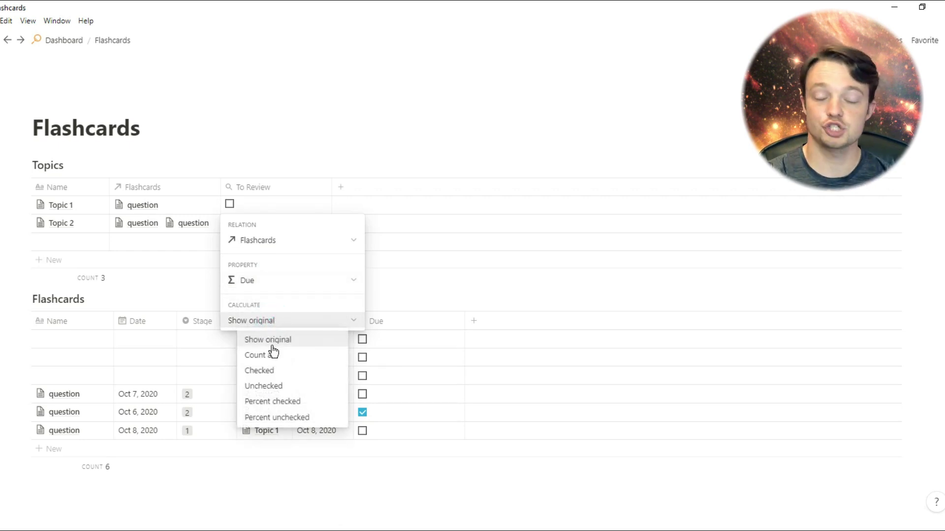
click(253, 371)
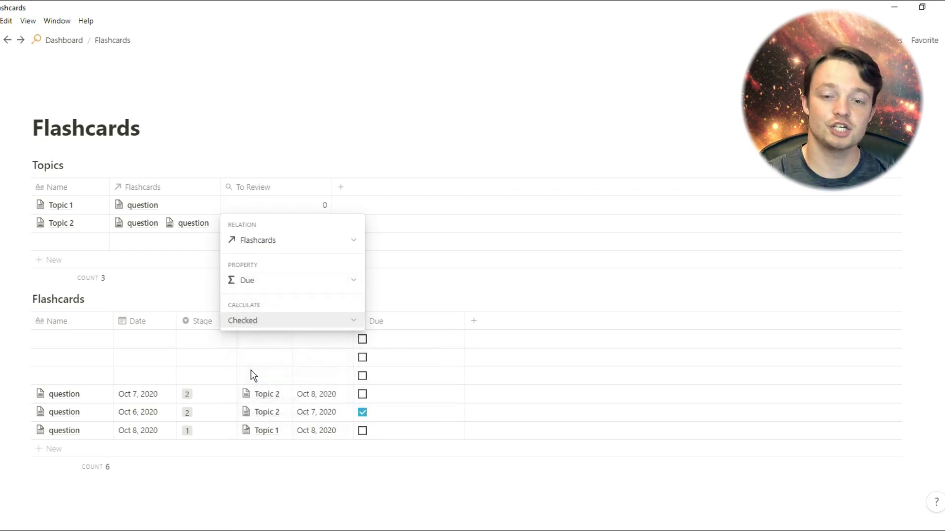
click(420, 242)
drag(331, 187, 276, 189)
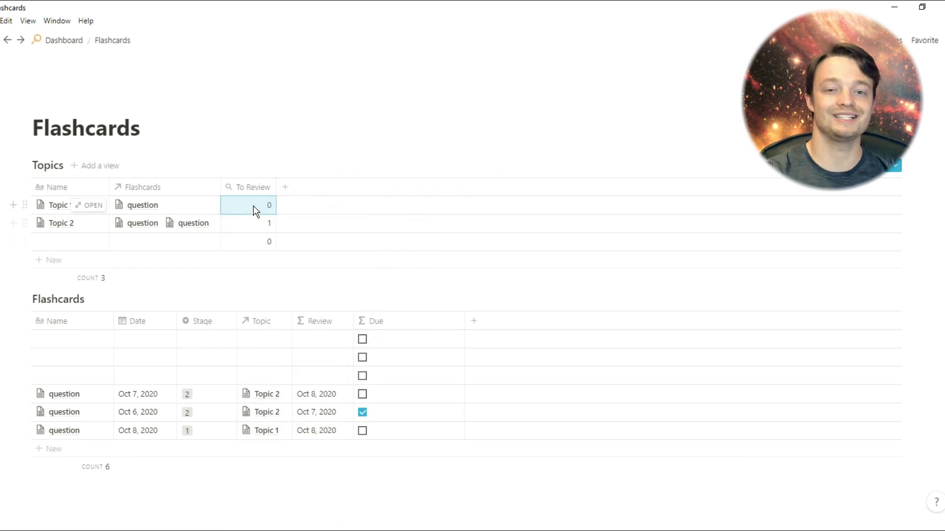
click(177, 134)
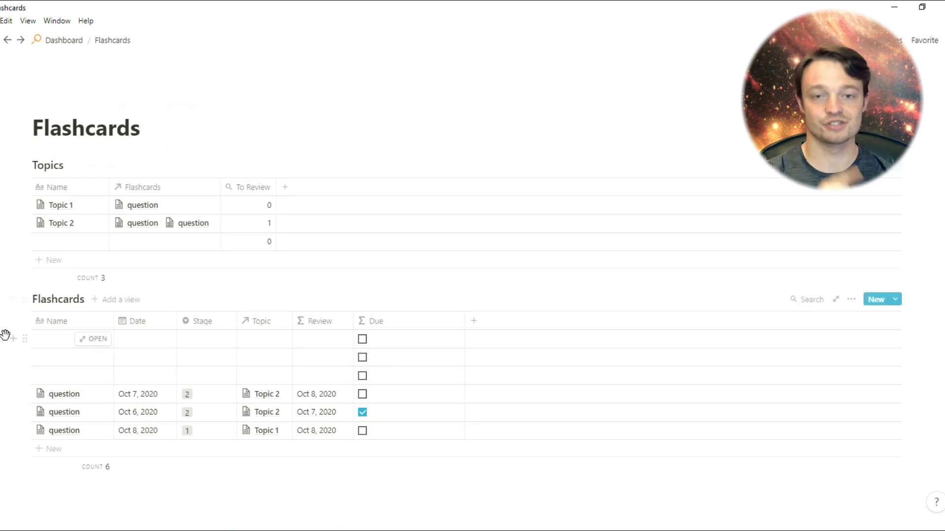
Delete the three blank Flashcards rows and paste the database link below the table as a linked database
drag(3, 333, 79, 378)
key(Delete)
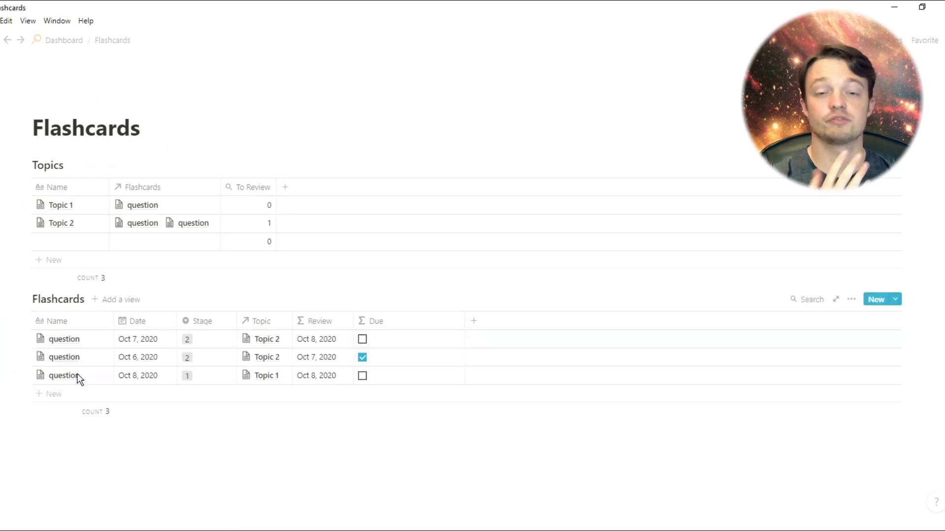
click(26, 299)
click(50, 291)
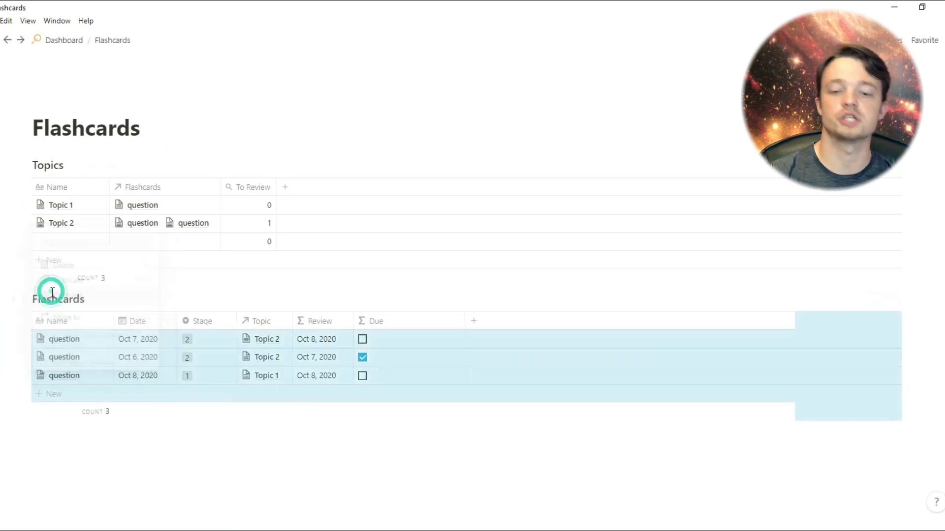
click(70, 450)
key(ctrl+v)
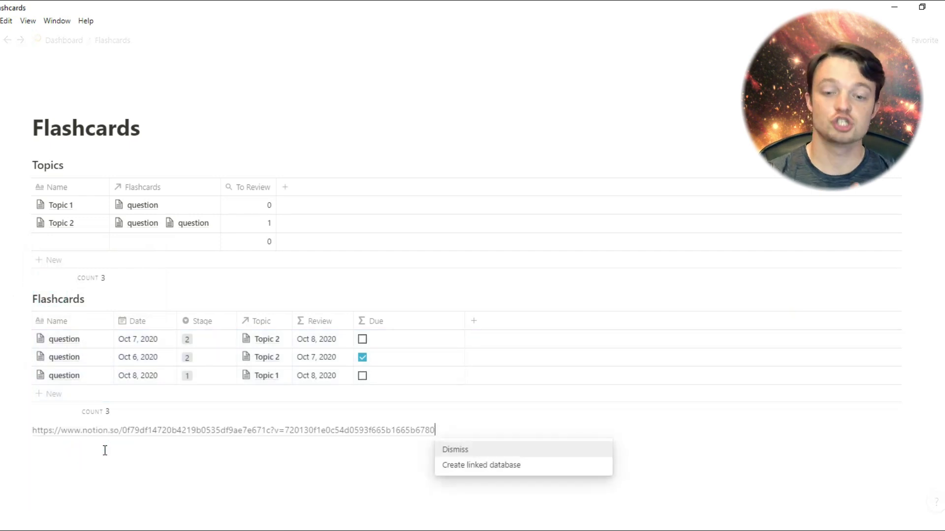
click(462, 474)
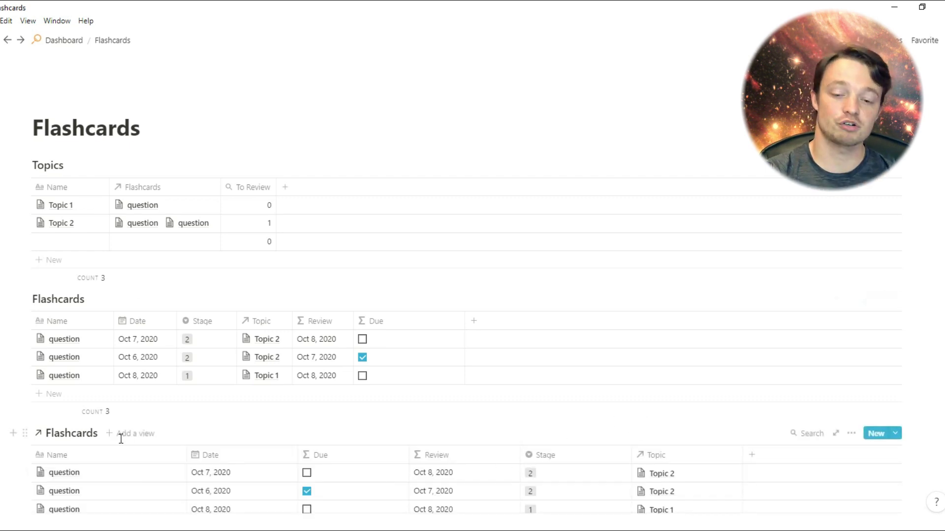
Add a Gallery view to the linked Flashcards database and delete its Table view
click(120, 436)
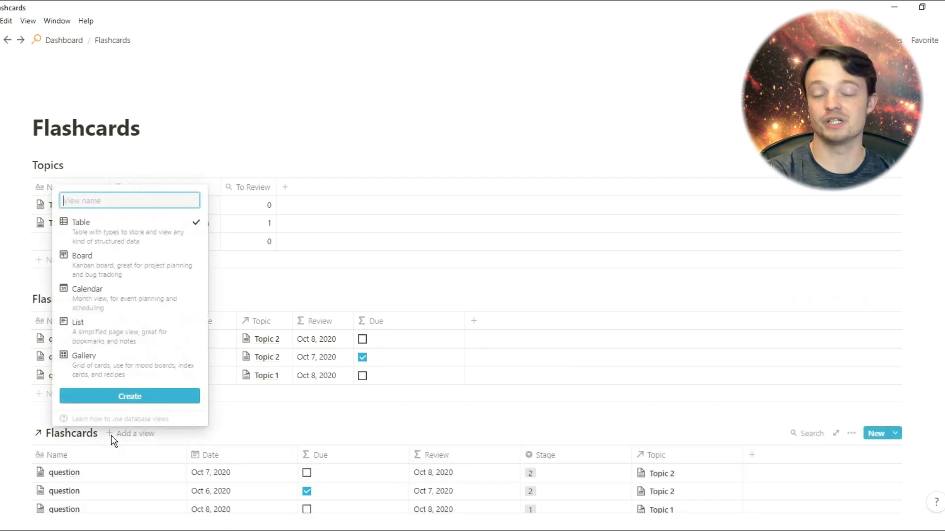
click(115, 378)
click(123, 399)
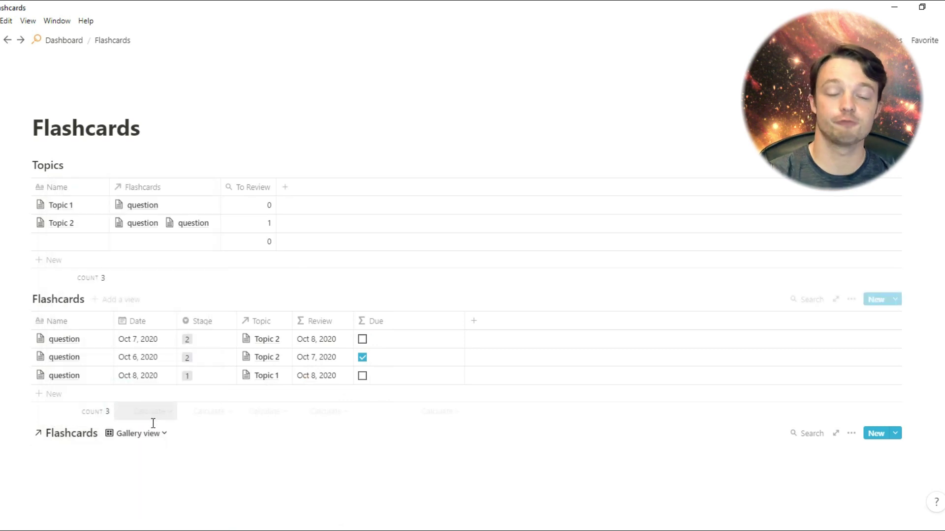
click(165, 435)
click(219, 474)
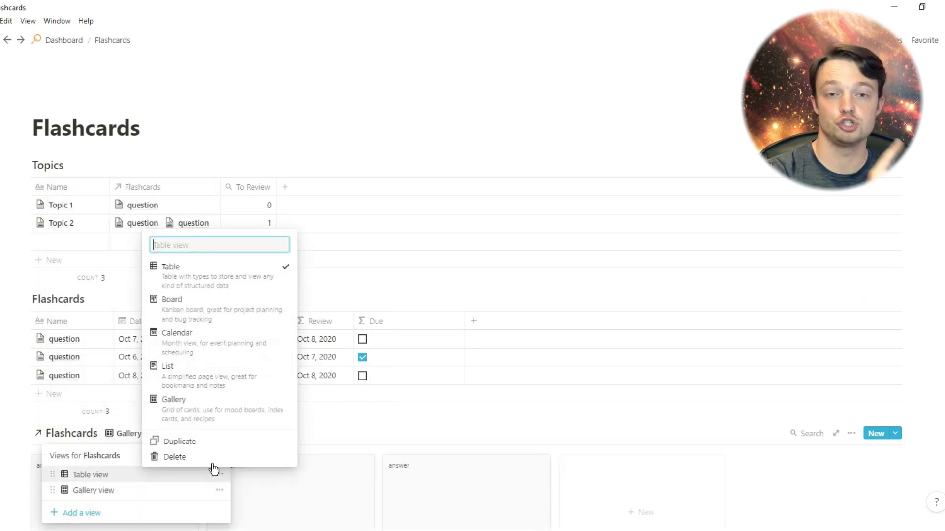
click(205, 456)
click(457, 291)
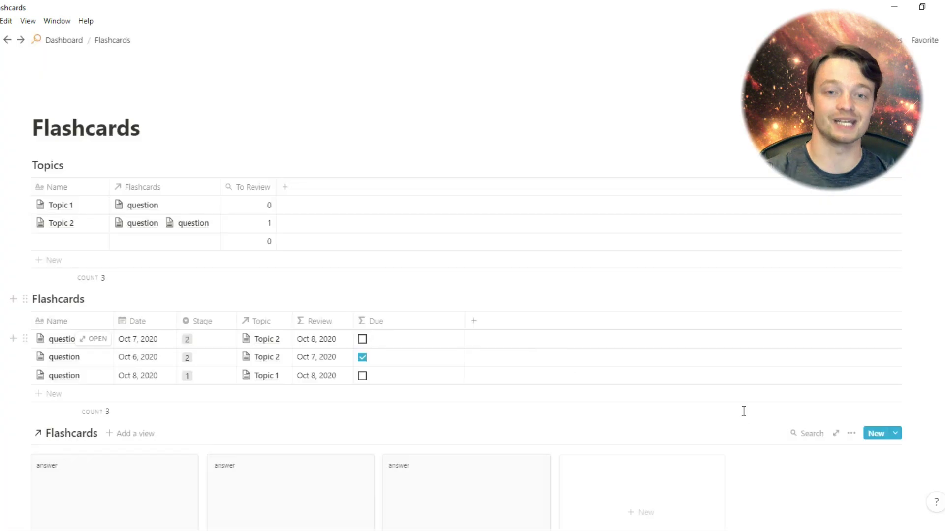
Set the gallery's card preview to None so cards show only the question title
click(851, 433)
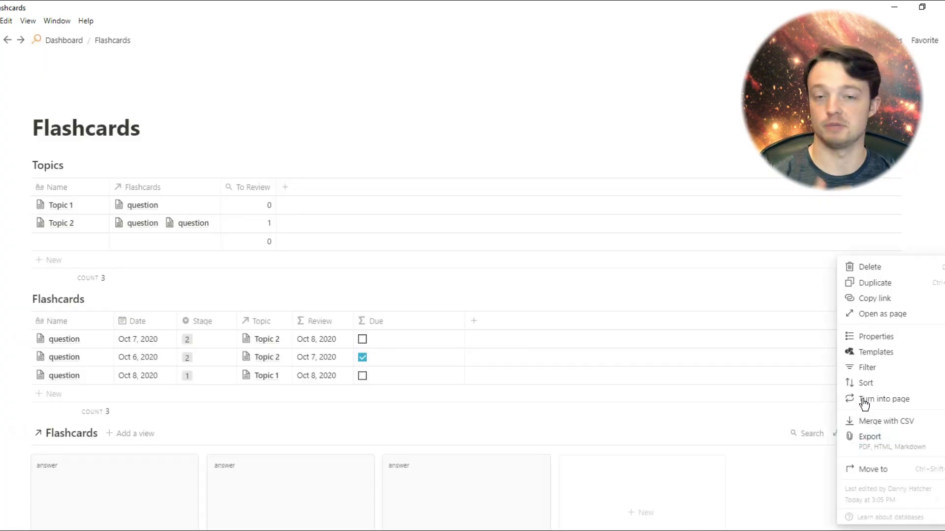
click(877, 339)
click(850, 262)
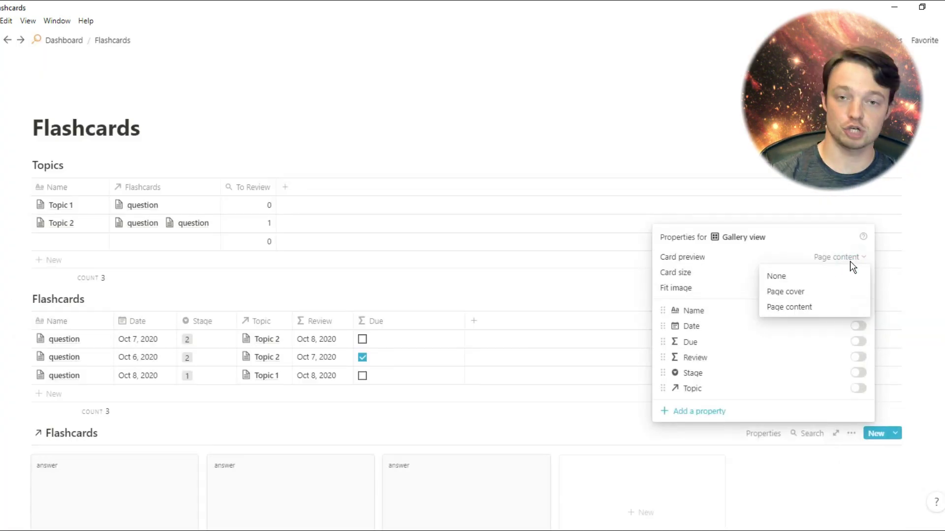
click(800, 278)
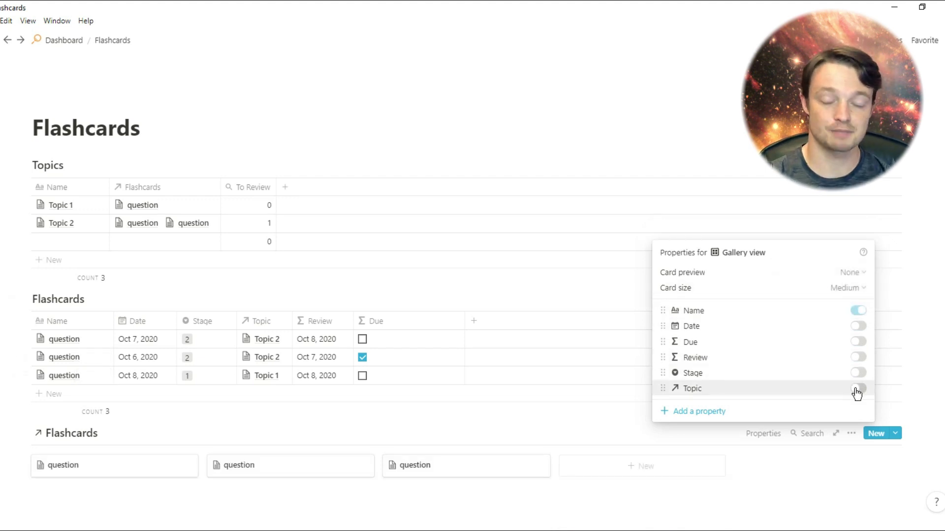
Filter the gallery to show only cards where Due is checked
click(887, 412)
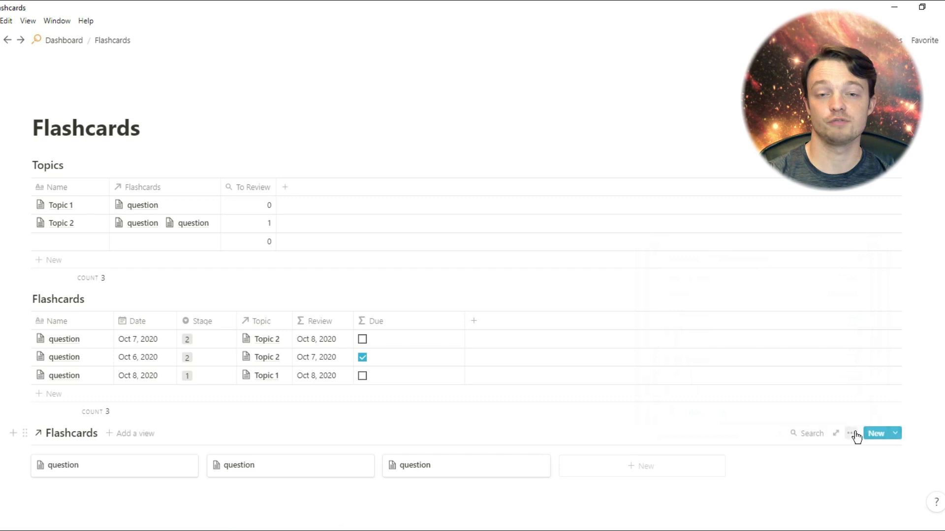
click(851, 433)
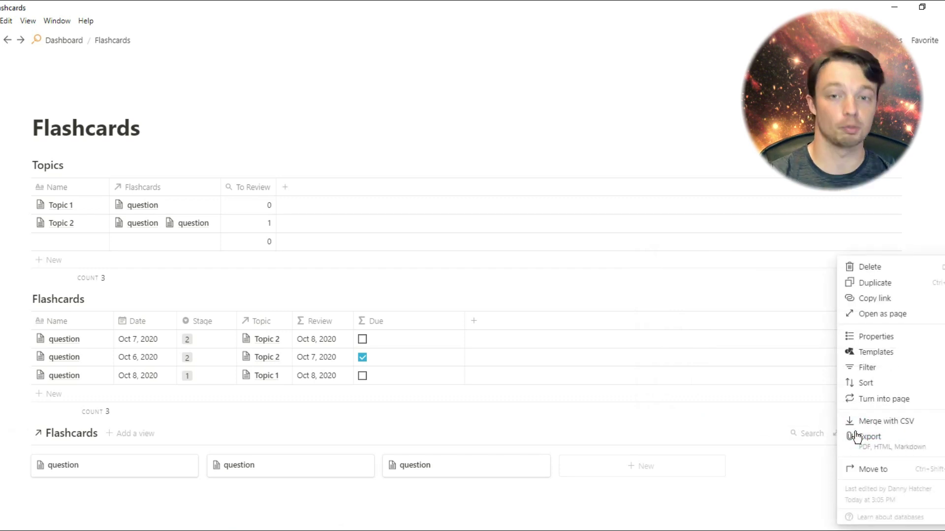
click(866, 368)
click(709, 408)
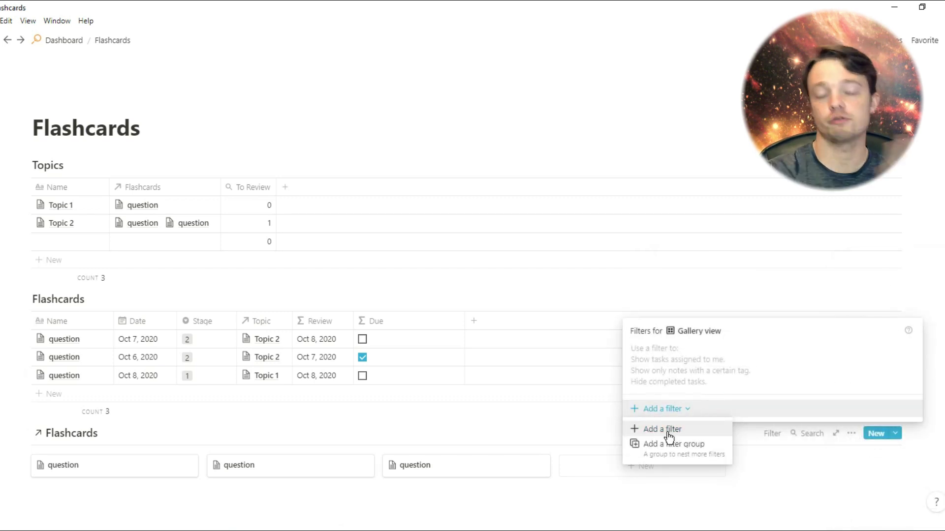
click(669, 436)
click(719, 386)
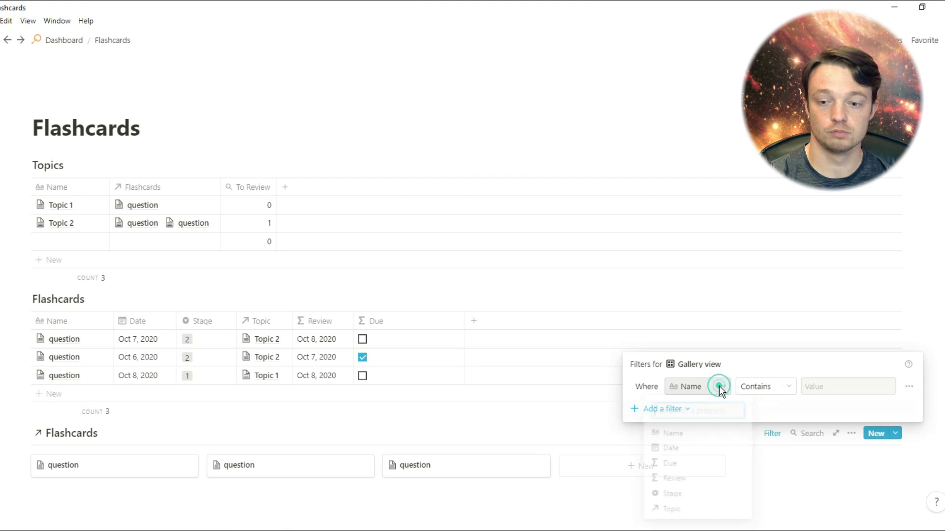
click(697, 466)
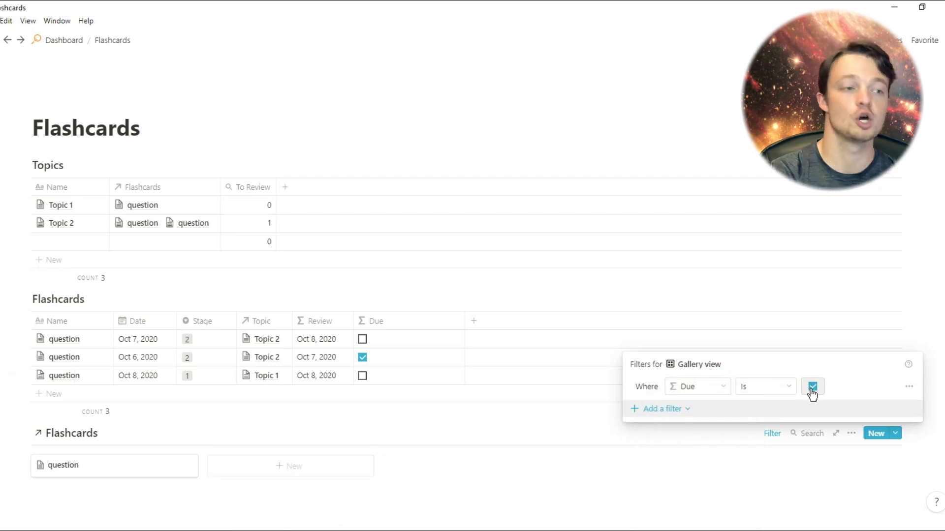
Change the second flashcard's Stage to 3, leaving no cards due
click(544, 431)
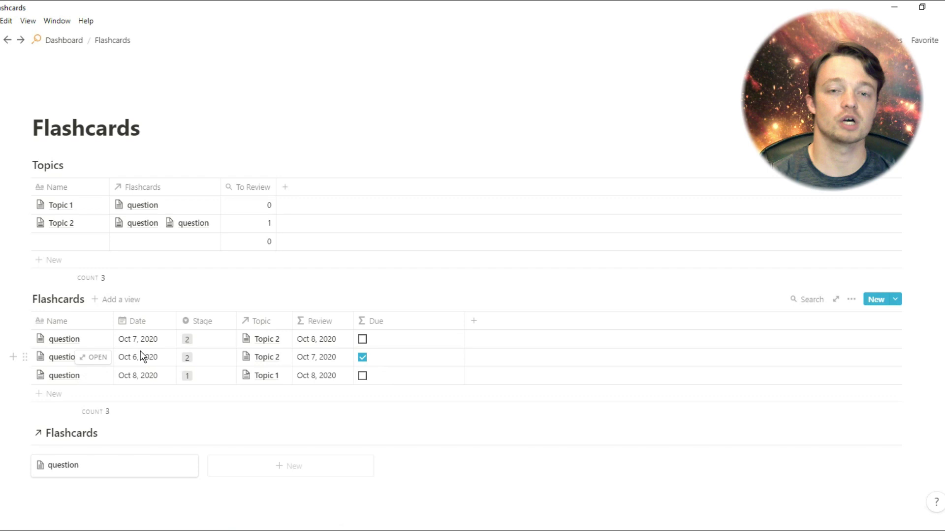
click(202, 357)
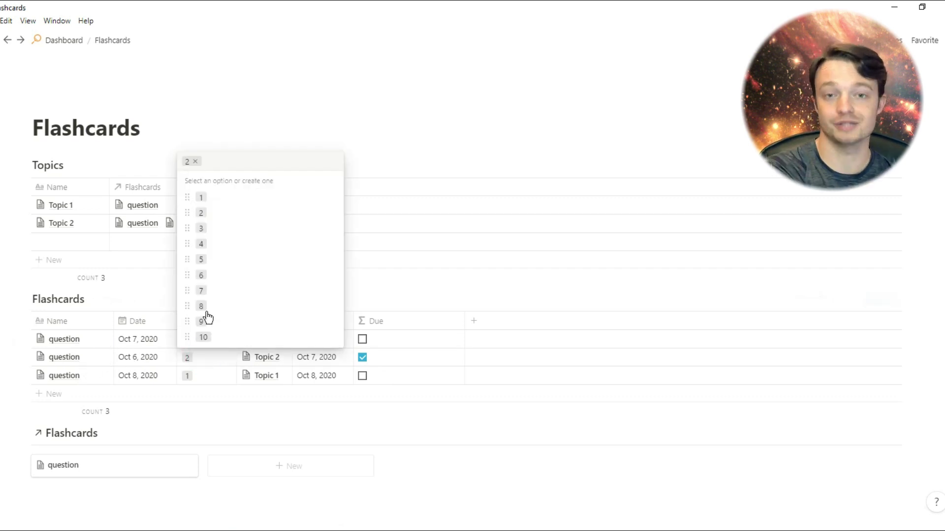
click(208, 233)
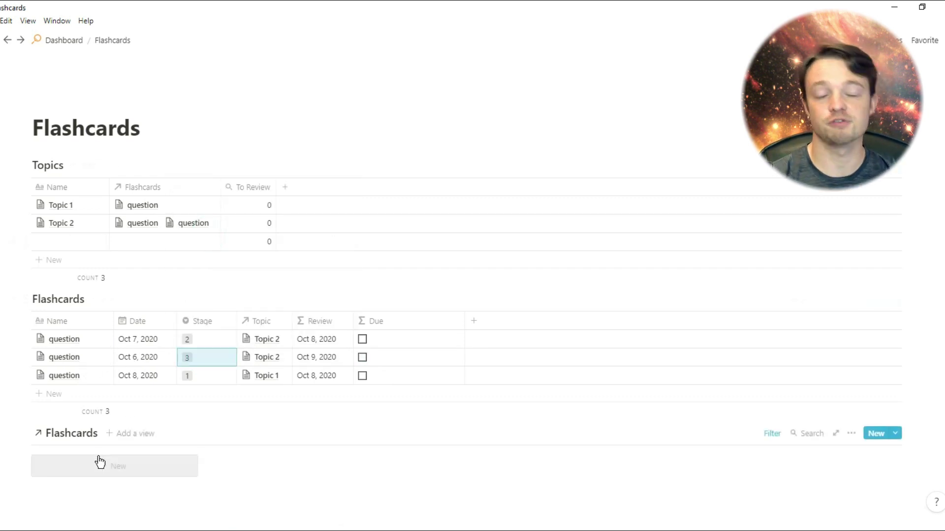